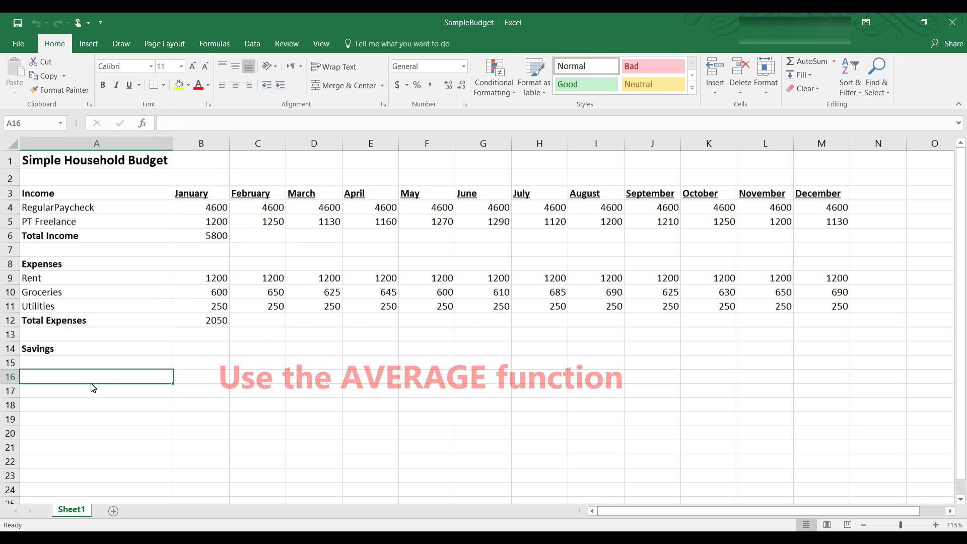
Step: Enter the label 'Average Grocery Expenses' in A16, then select B16 beside it
{"action": "type", "text": "Aver"}
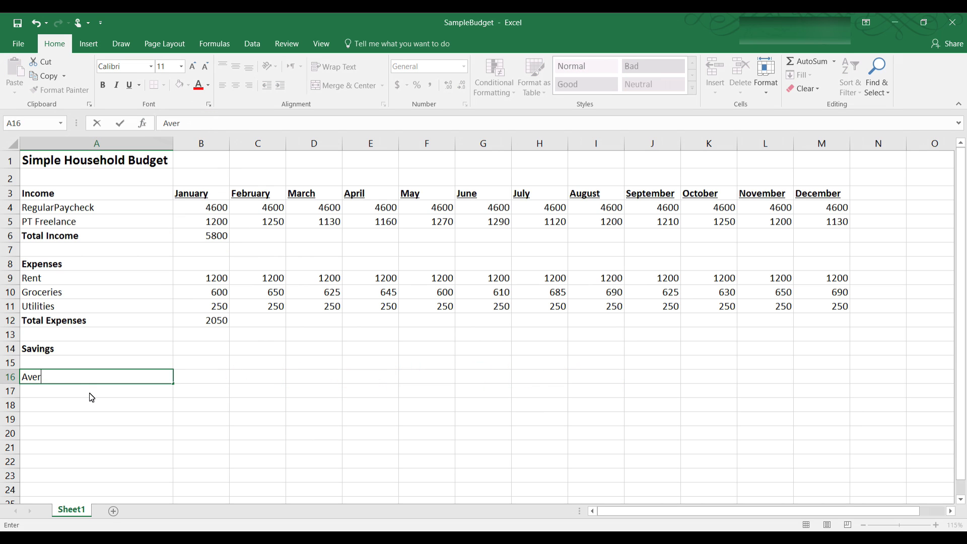
{"action": "type", "text": "age Groc"}
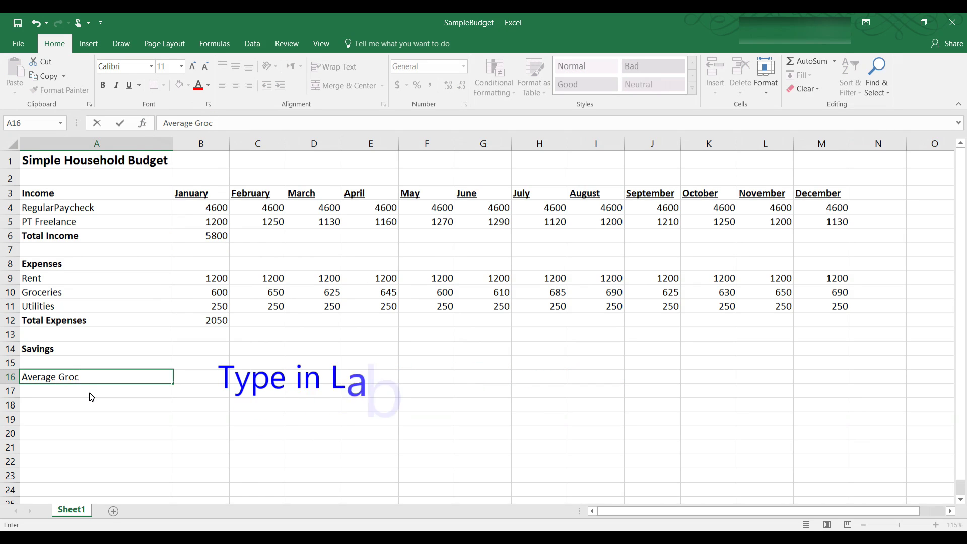
{"action": "type", "text": "ery Expen"}
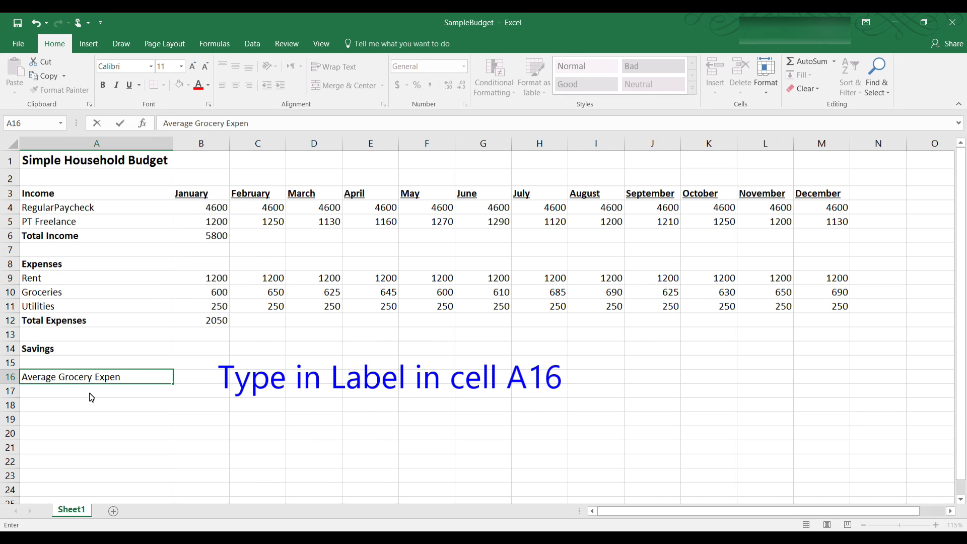
{"action": "type", "text": "ses"}
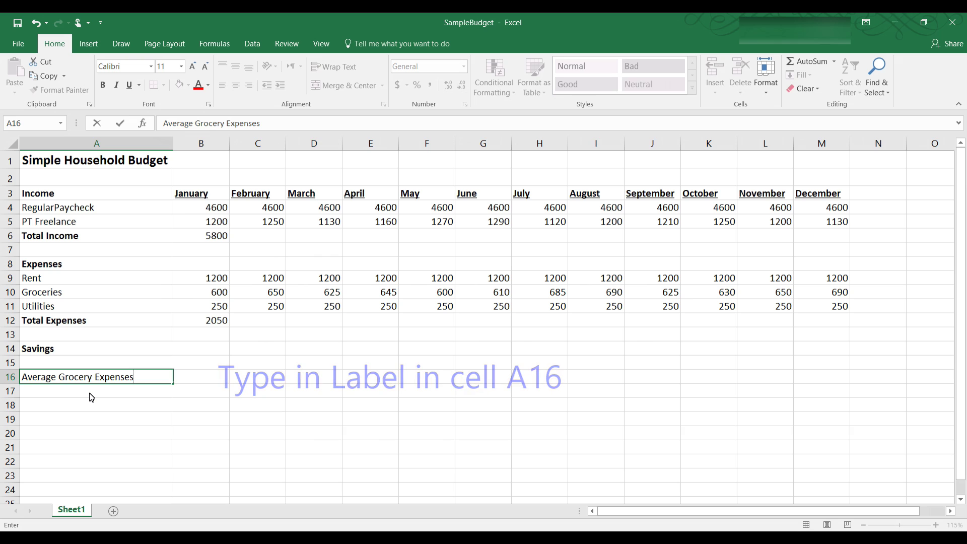
{"action": "left_click", "coordinate": [91, 397]}
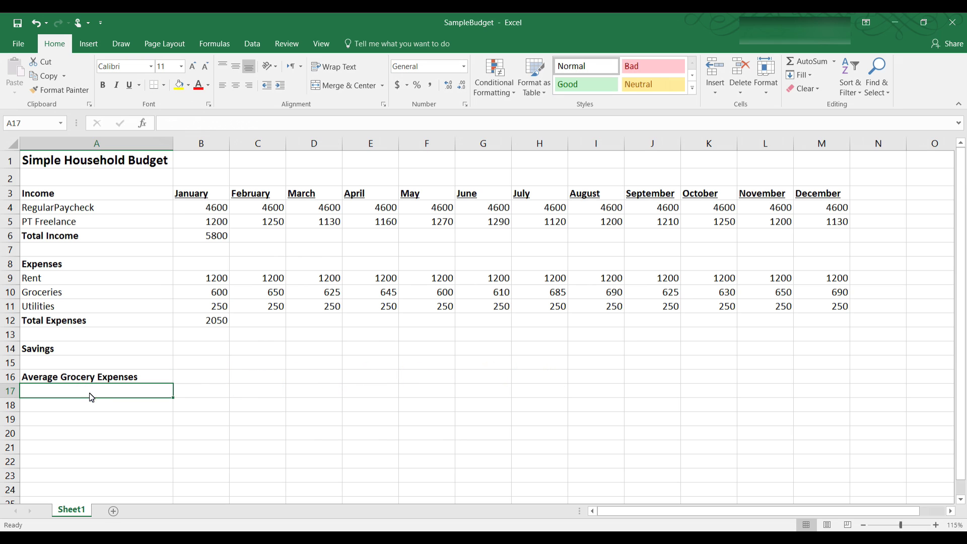
{"action": "left_click", "coordinate": [201, 379]}
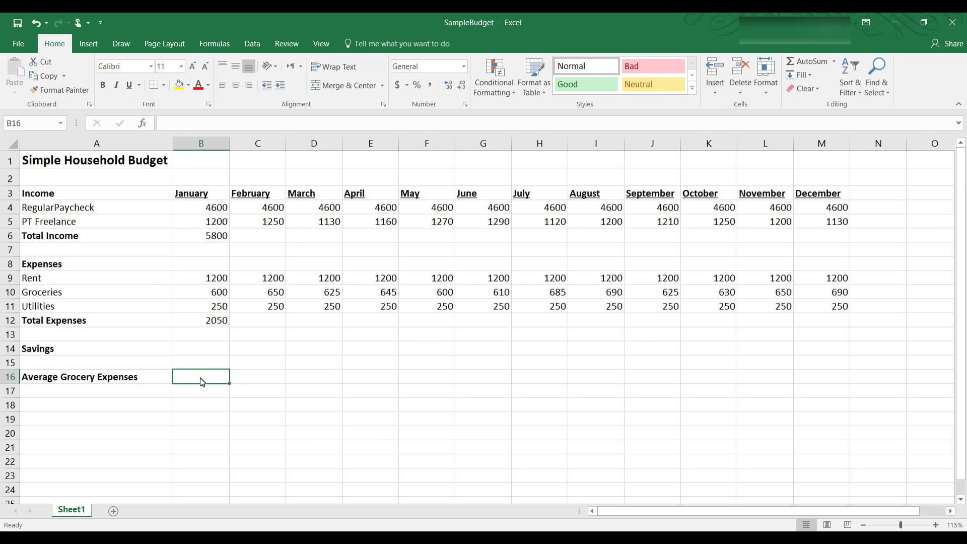
Step: Search Insert Function for 'calculte the average' and choose AVERAGE for B16
{"action": "left_click", "coordinate": [143, 123]}
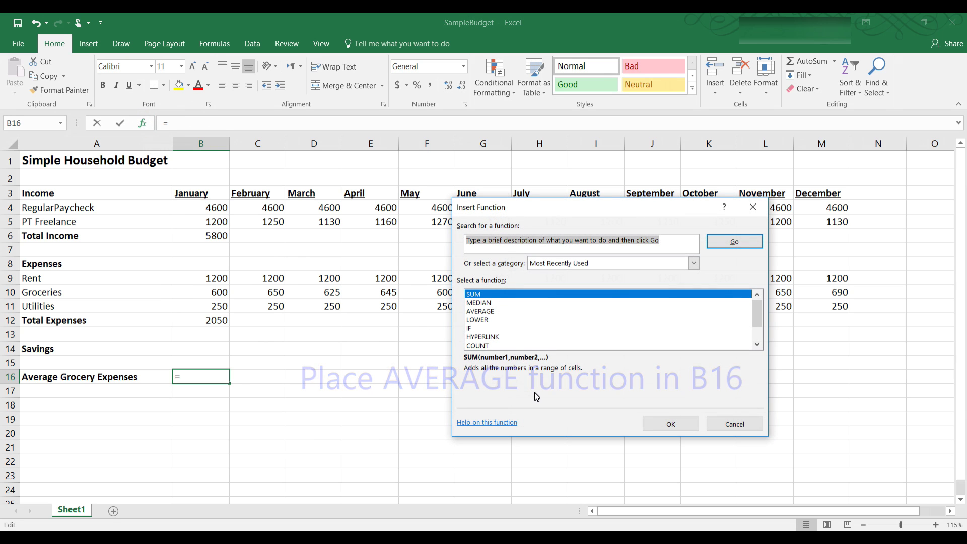
{"action": "left_click", "coordinate": [502, 247]}
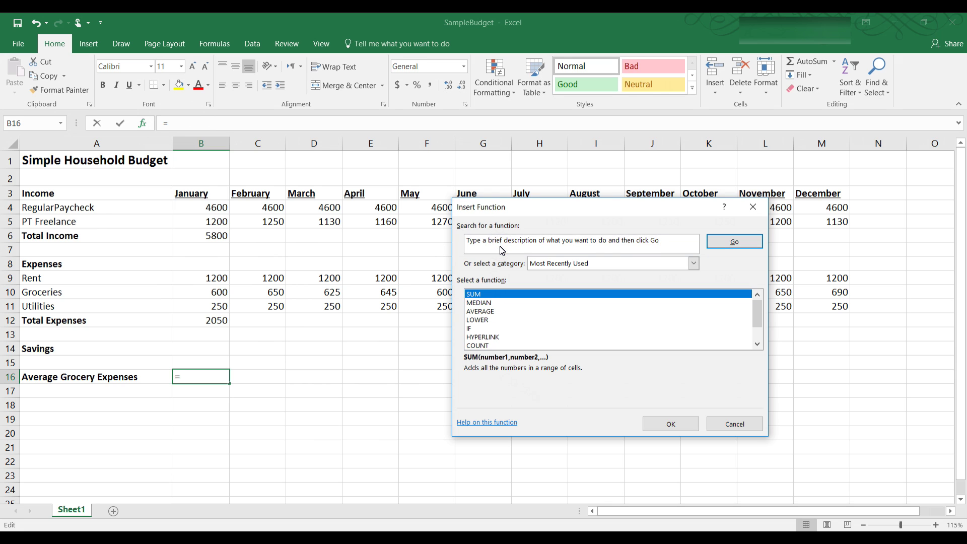
{"action": "left_click_drag", "start_coordinate": [687, 241], "coordinate": [460, 243]}
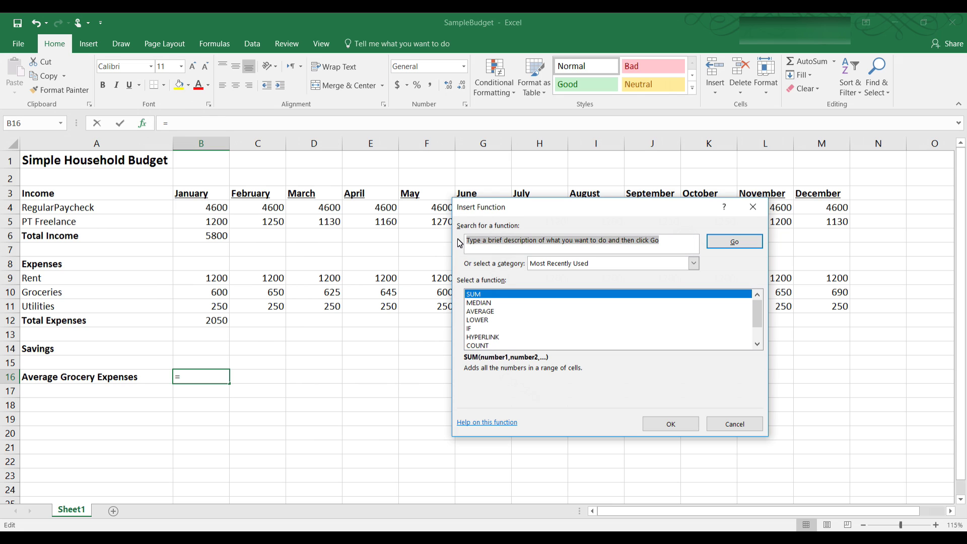
{"action": "type", "text": "cal"}
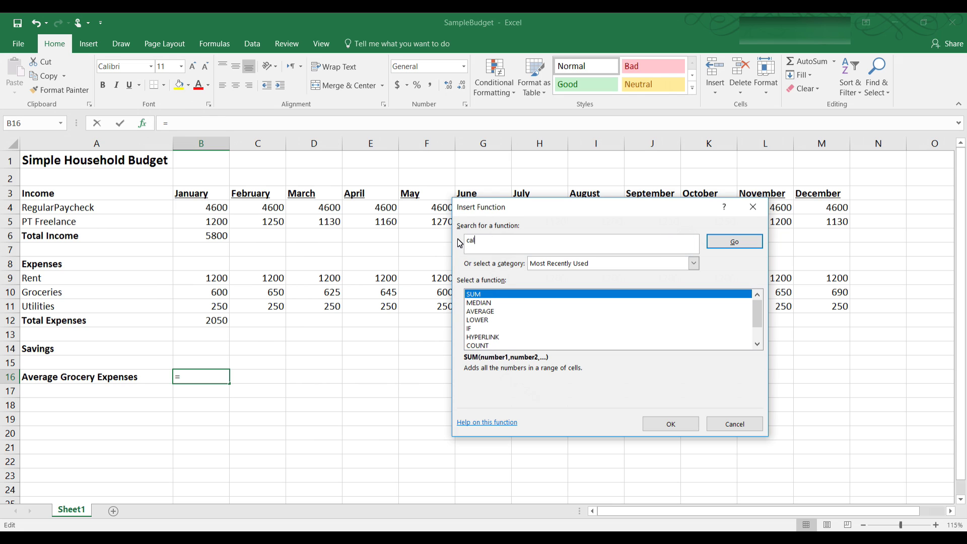
{"action": "type", "text": "culte the average"}
{"action": "key", "text": "Return"}
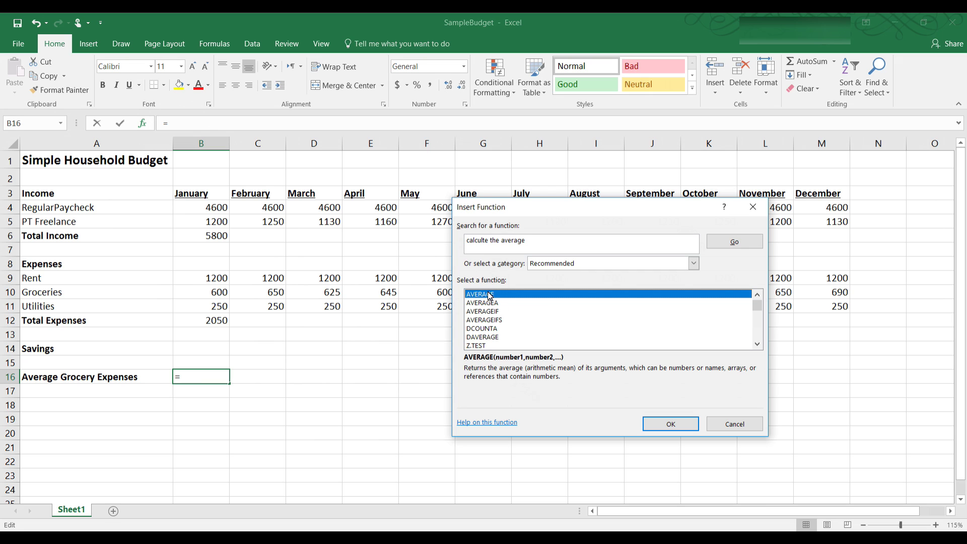
{"action": "left_click", "coordinate": [662, 424]}
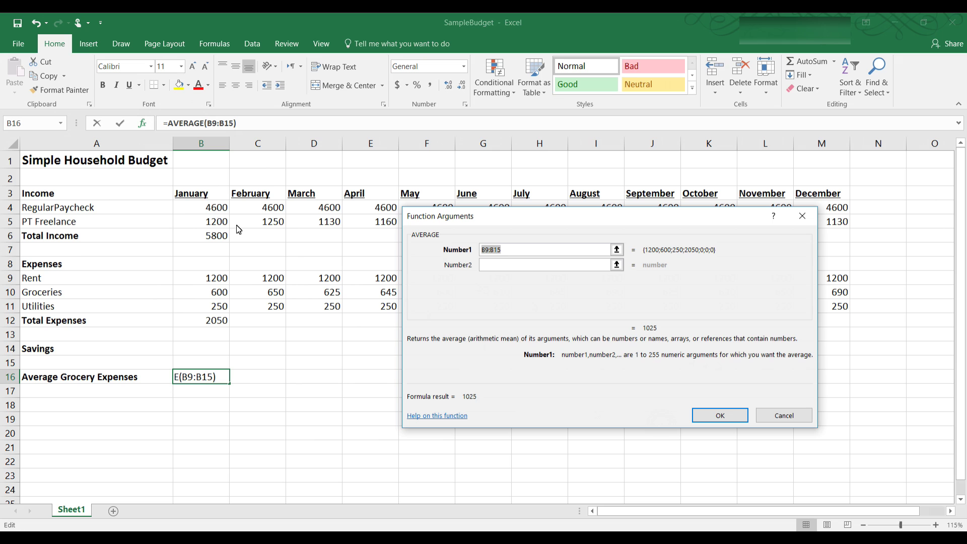
Step: Point AVERAGE at the Groceries range B10:M10 and commit it in B16, showing 641.67
{"action": "left_click_drag", "start_coordinate": [533, 223], "coordinate": [483, 351]}
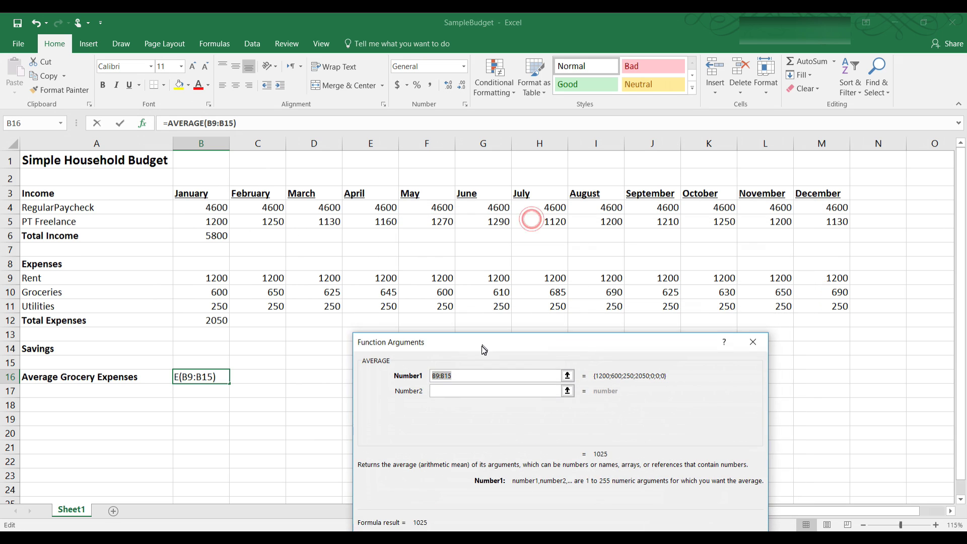
{"action": "left_click", "coordinate": [130, 294]}
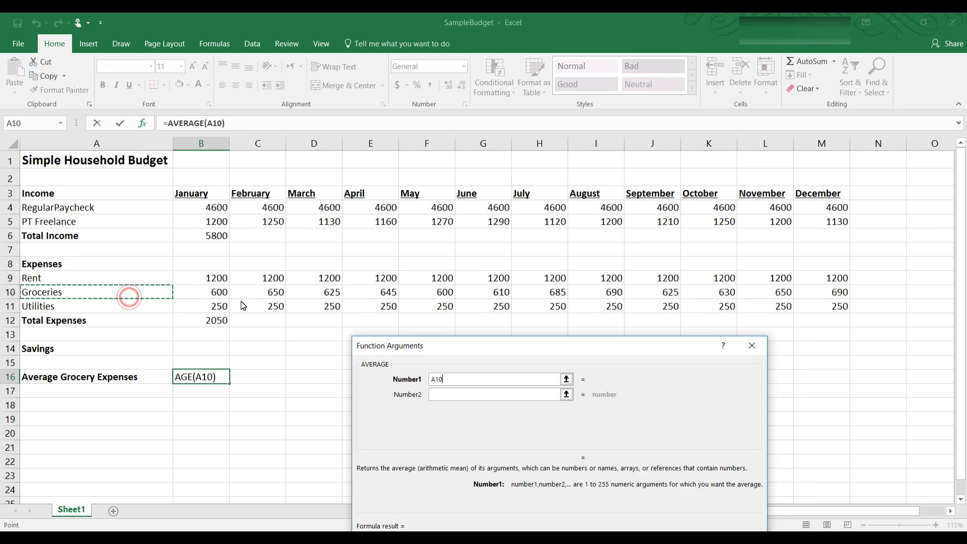
{"action": "left_click", "coordinate": [226, 297]}
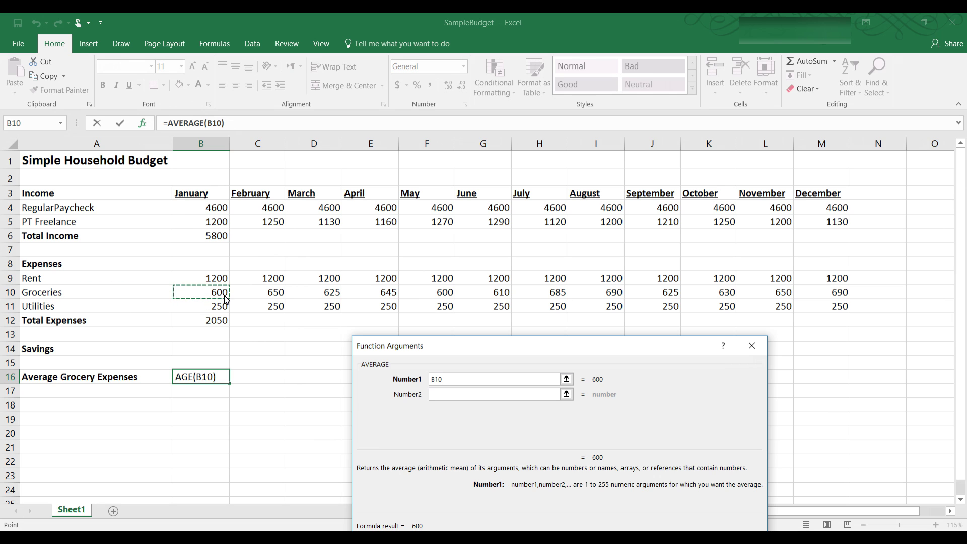
{"action": "left_click_drag", "start_coordinate": [226, 297], "coordinate": [836, 292]}
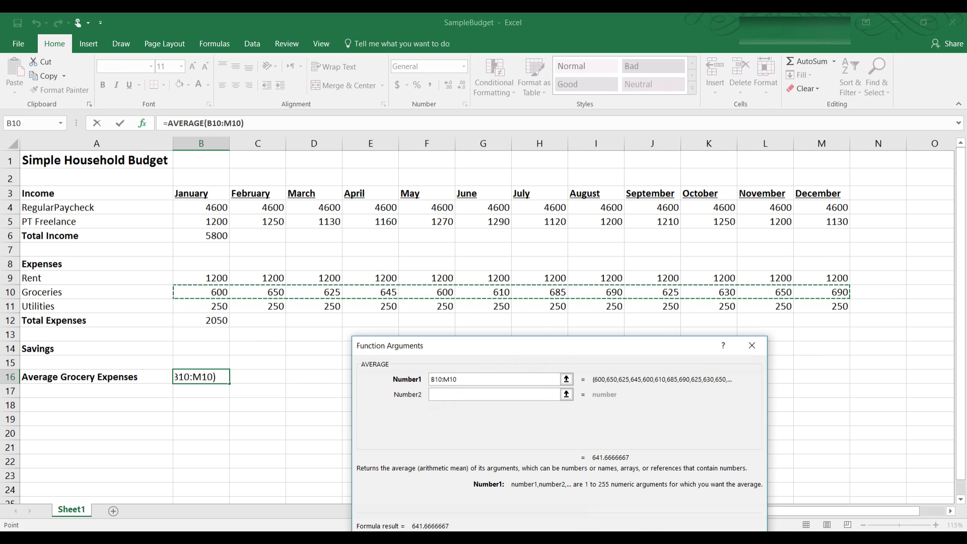
{"action": "key", "text": "Return"}
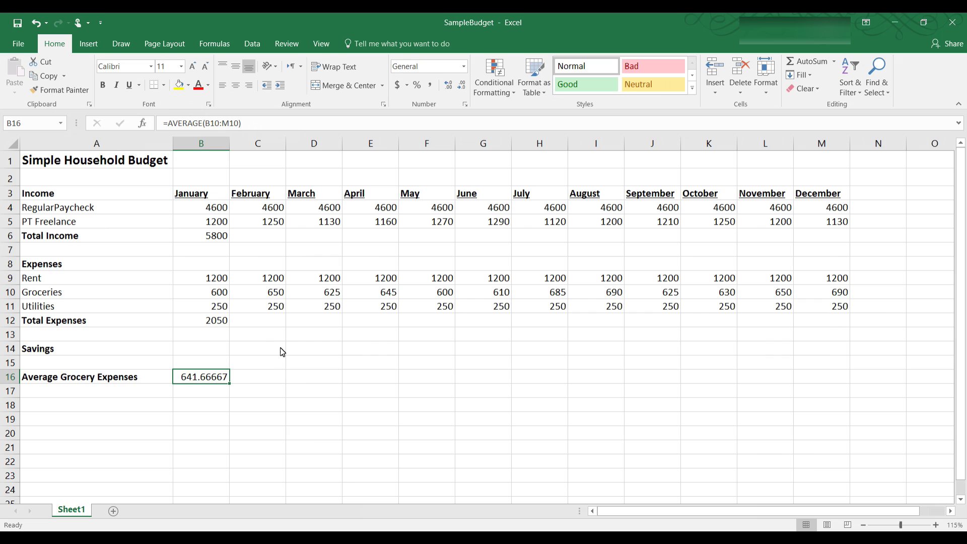
{"action": "left_click", "coordinate": [393, 297]}
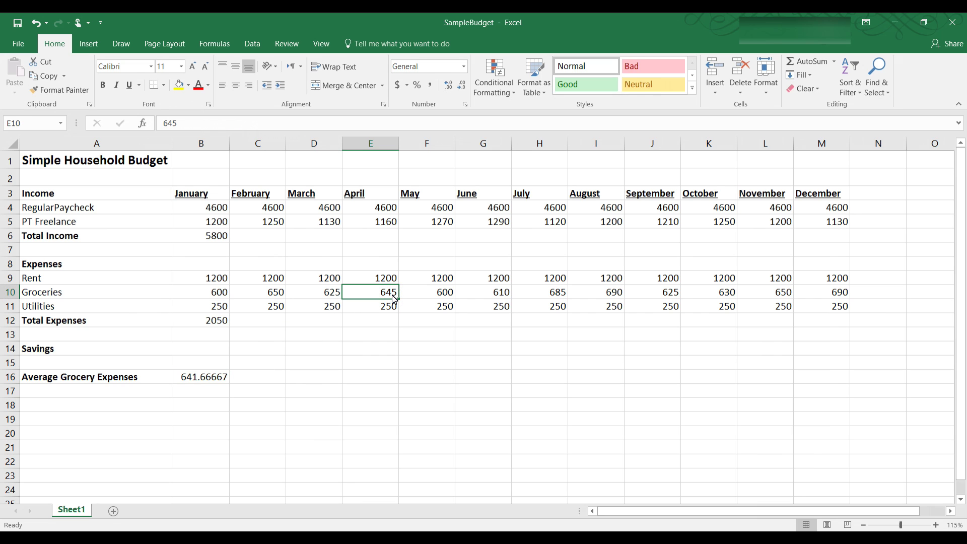
{"action": "left_click", "coordinate": [390, 298]}
{"action": "left_click_drag", "start_coordinate": [177, 121], "coordinate": [159, 123]}
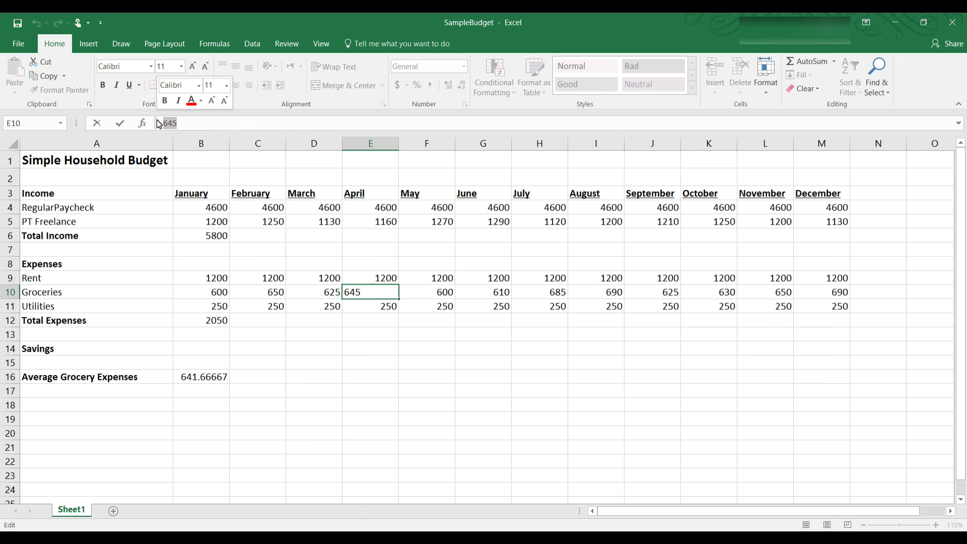
{"action": "type", "text": "700"}
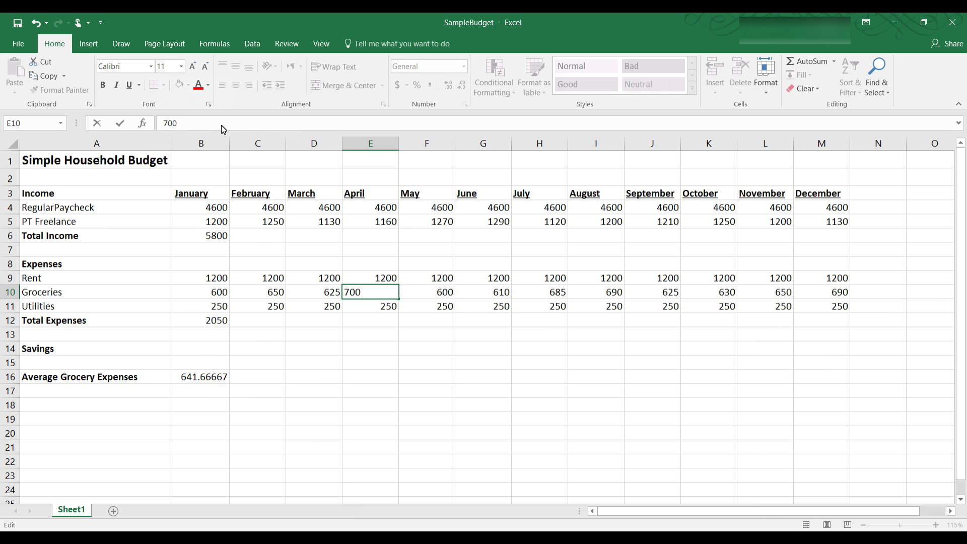
{"action": "key", "text": "Return"}
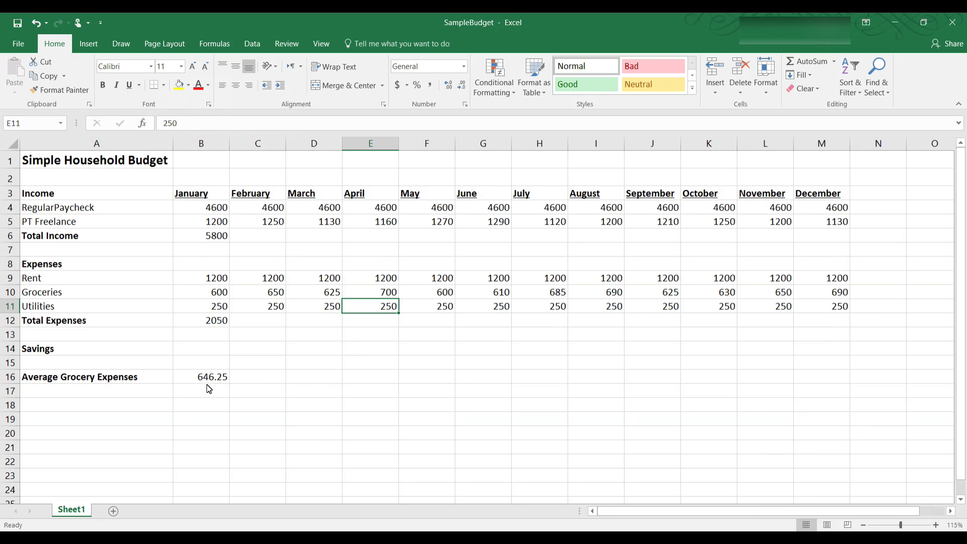
{"action": "key", "text": "ctrl+z"}
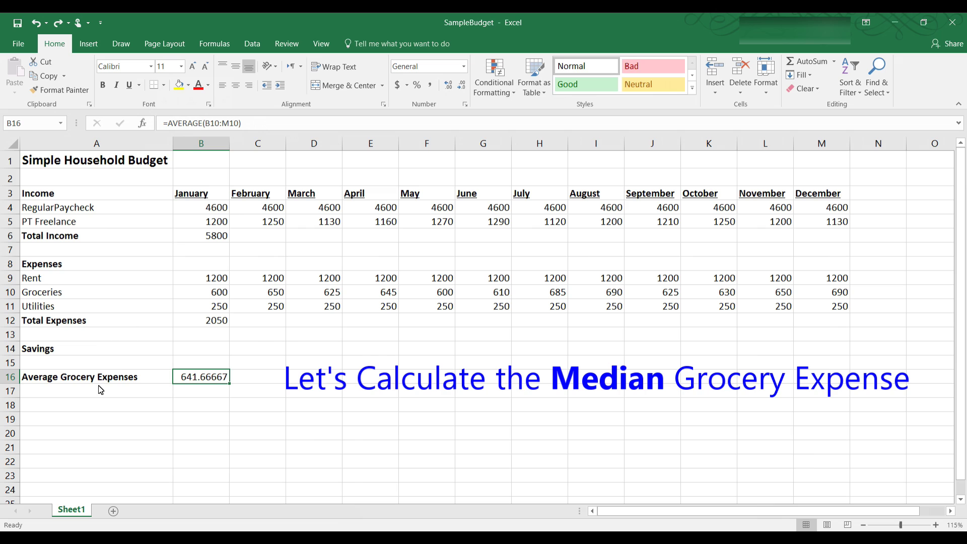
Step: Enter 'Median Grocery Expenses' in A17 and move on to B17
{"action": "left_click", "coordinate": [96, 398]}
{"action": "type", "text": "M"}
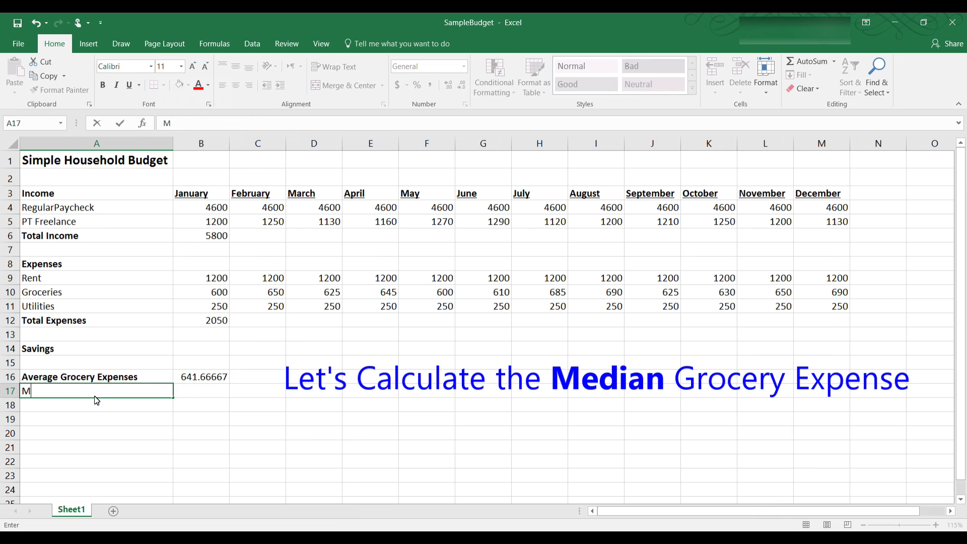
{"action": "type", "text": "edian Grocery Expenses"}
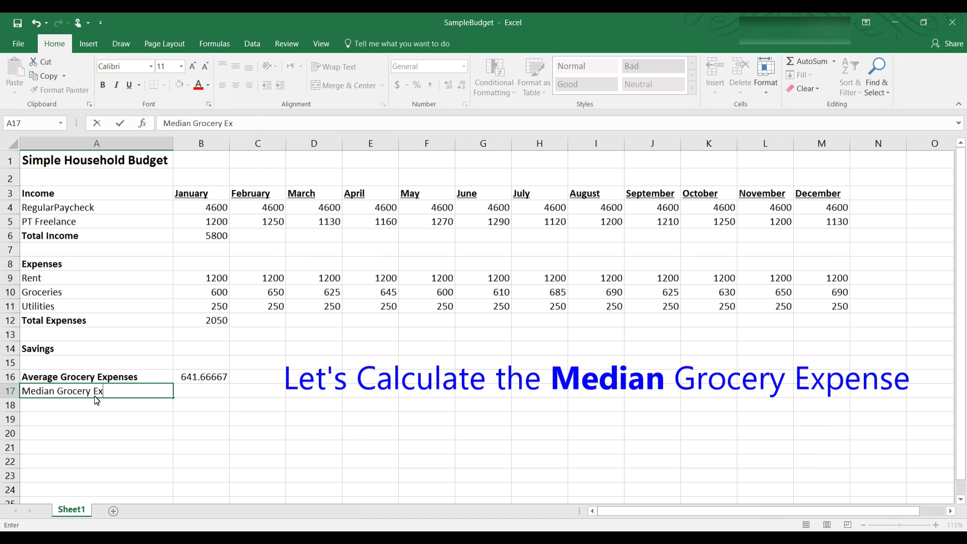
{"action": "key", "text": "Tab"}
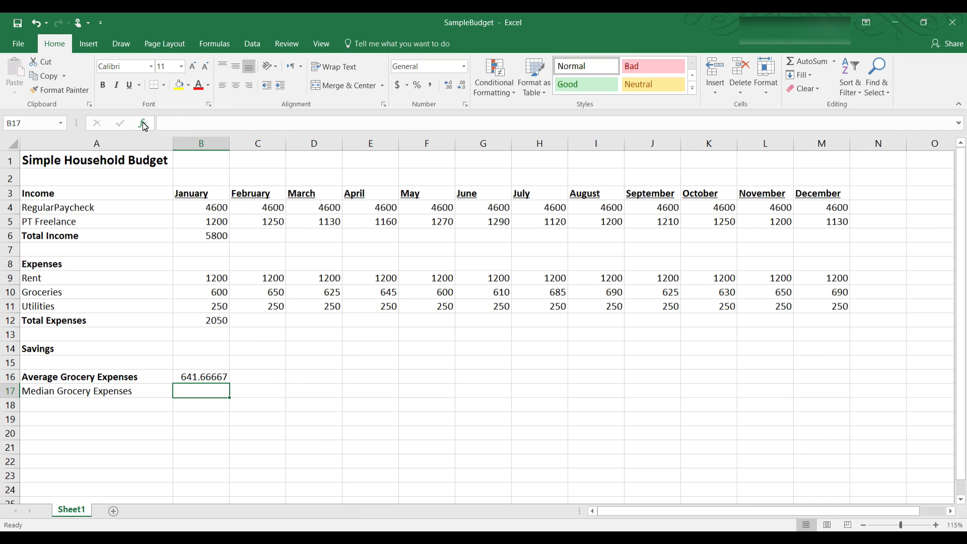
Step: Insert MEDIAN into B17 over B10:M10, giving 637.5
{"action": "left_click", "coordinate": [143, 124]}
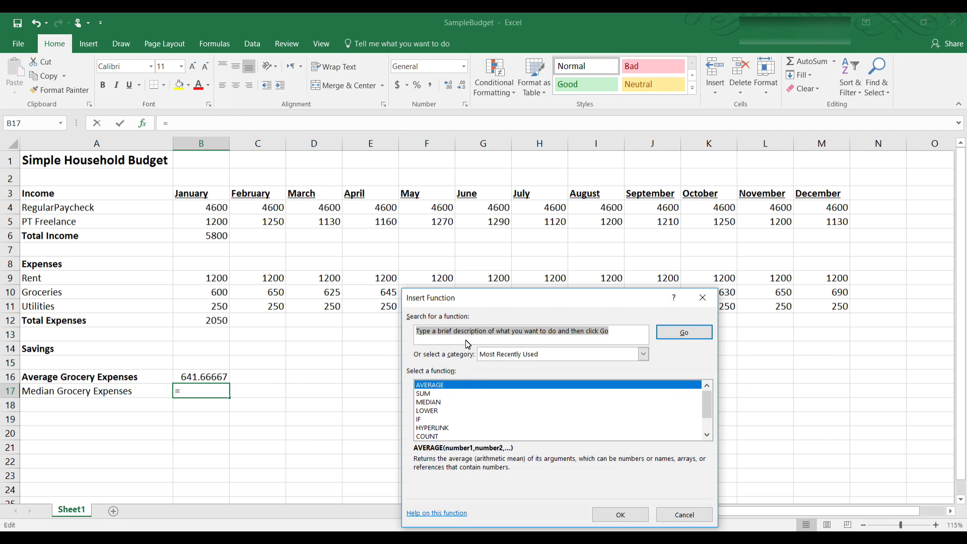
{"action": "left_click_drag", "start_coordinate": [625, 332], "coordinate": [444, 316]}
{"action": "type", "text": "median"}
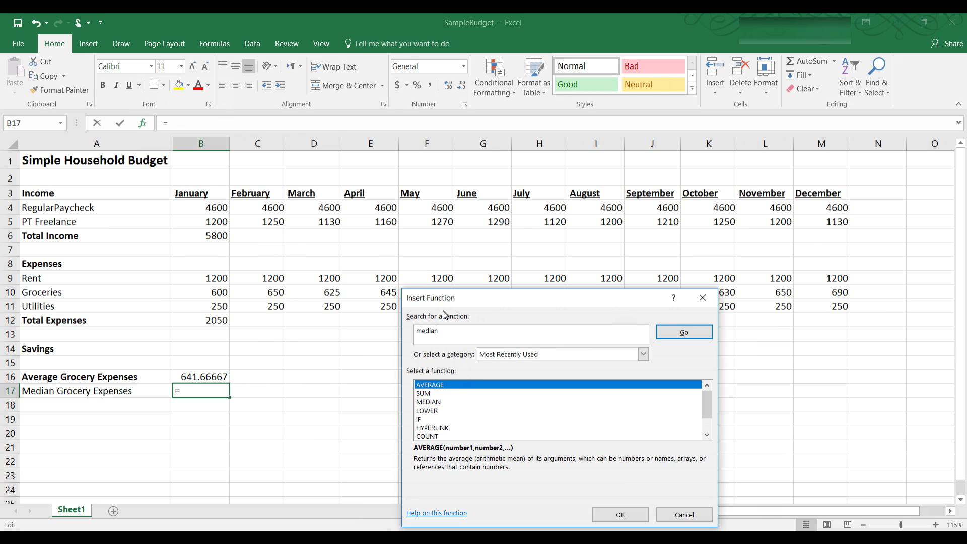
{"action": "key", "text": "Return"}
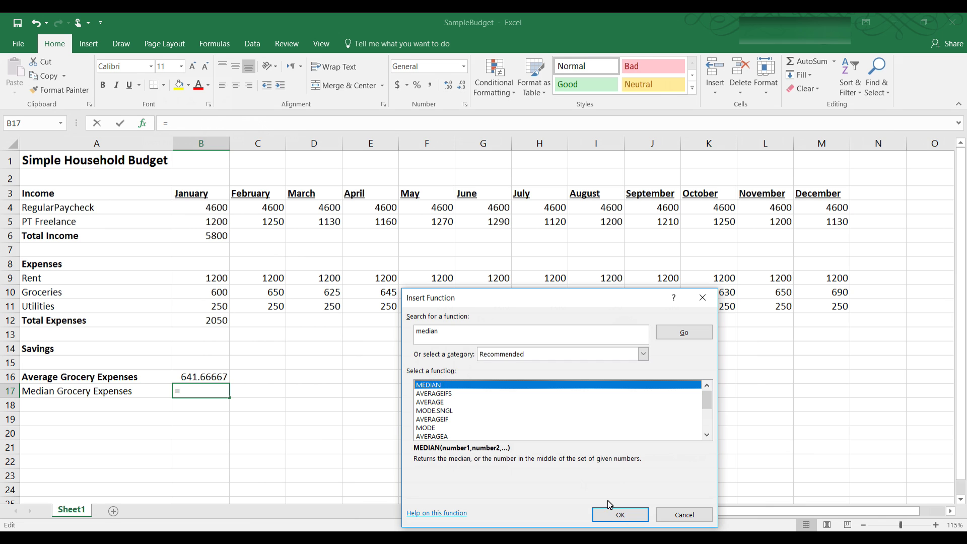
{"action": "left_click", "coordinate": [621, 515]}
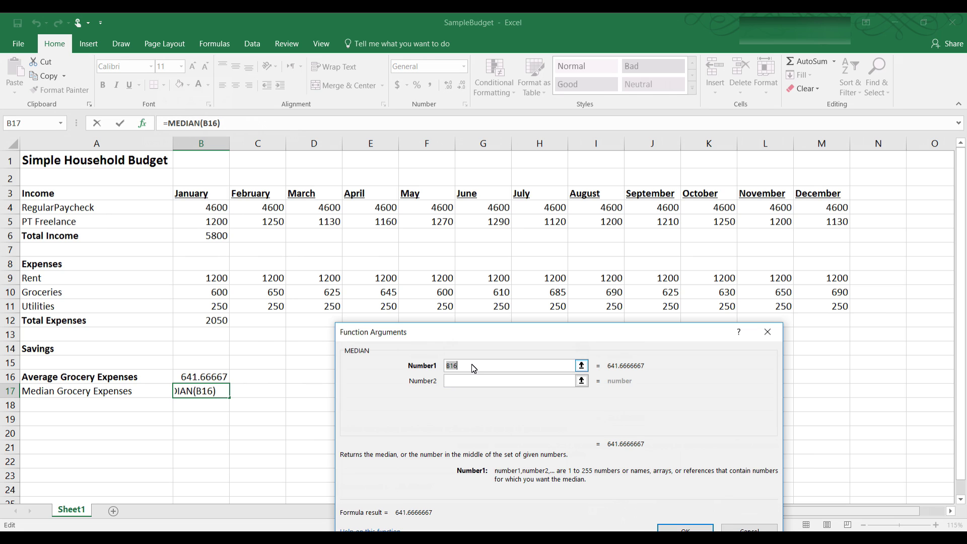
{"action": "left_click", "coordinate": [211, 293]}
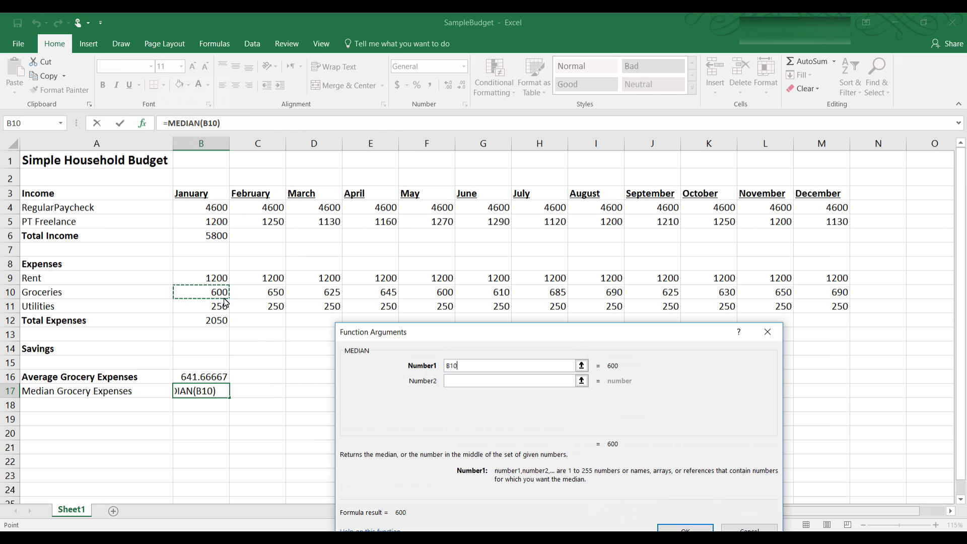
{"action": "left_click_drag", "start_coordinate": [227, 298], "coordinate": [829, 299]}
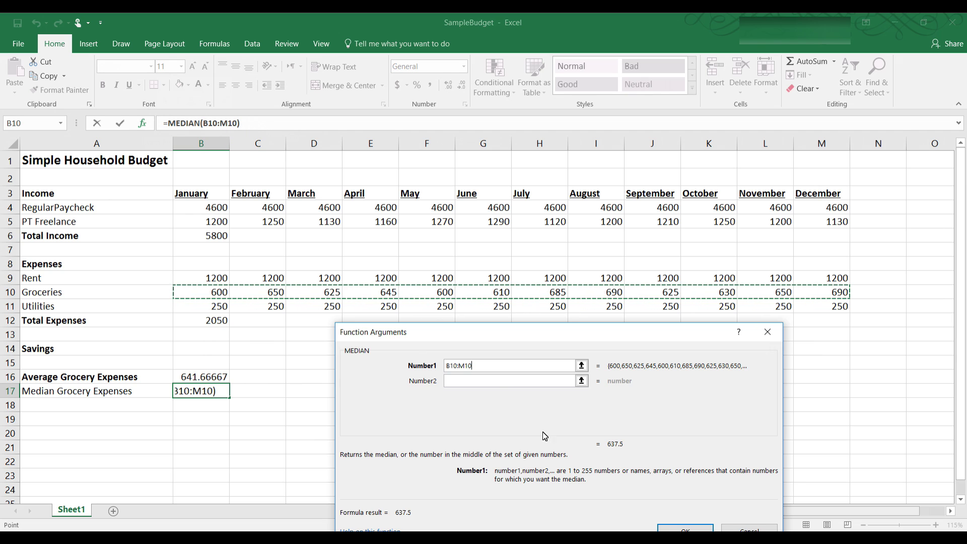
{"action": "left_click", "coordinate": [691, 529]}
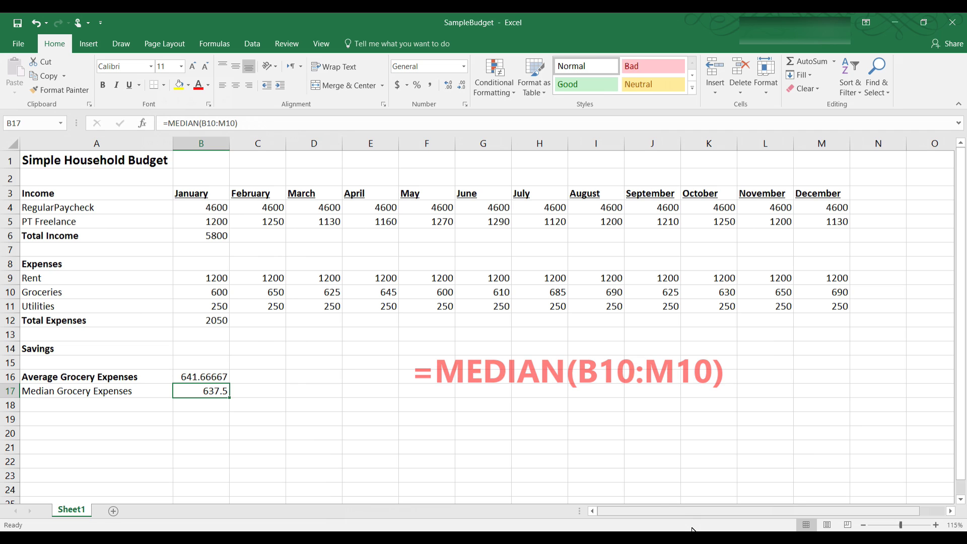
Step: Replace B6's addition formula with =SUM(B4:B5), keeping January's total at 5800
{"action": "left_click", "coordinate": [216, 241]}
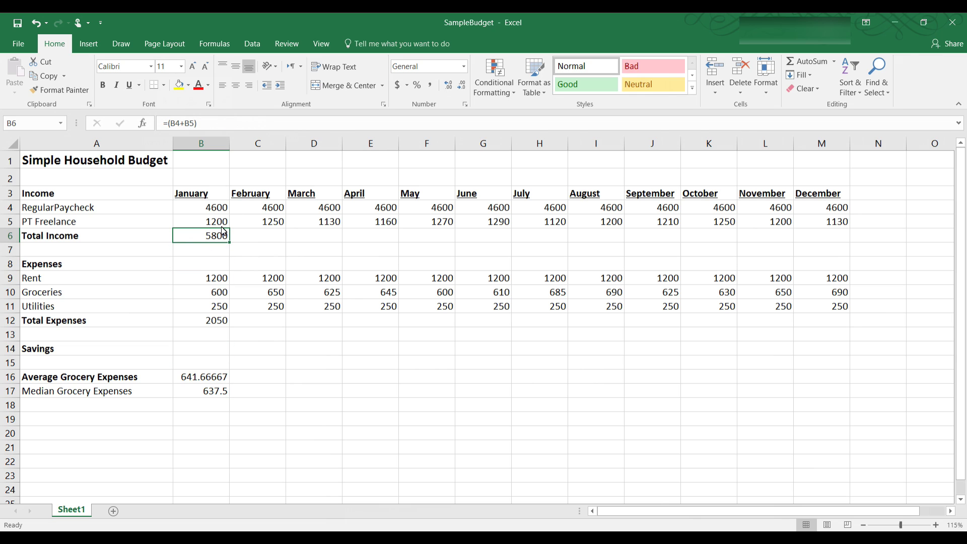
{"action": "left_click", "coordinate": [202, 124]}
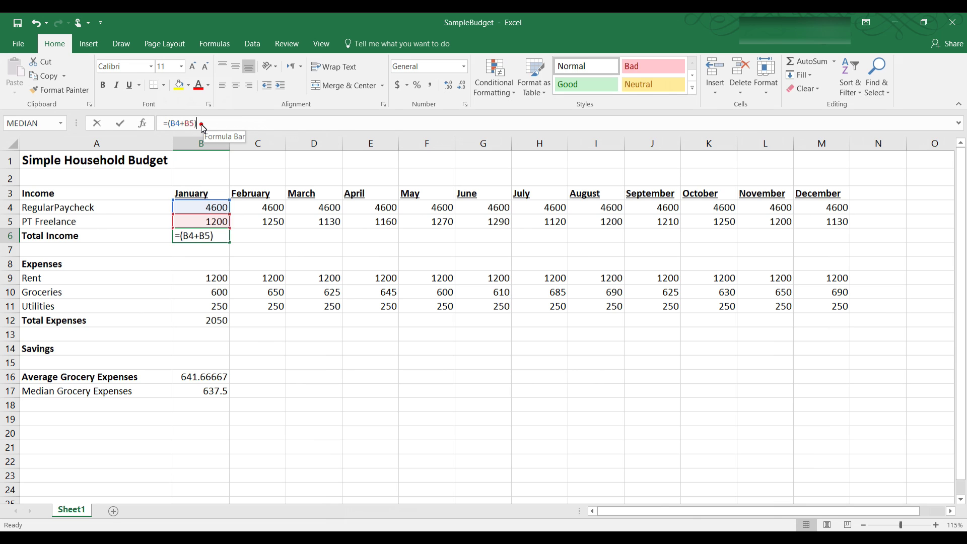
{"action": "left_click_drag", "start_coordinate": [200, 123], "coordinate": [162, 123]}
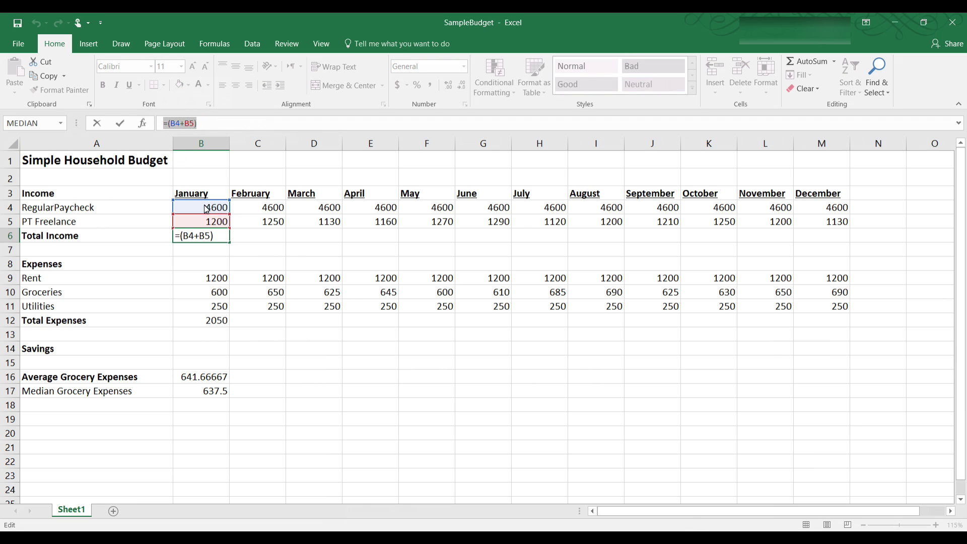
{"action": "left_click", "coordinate": [224, 238]}
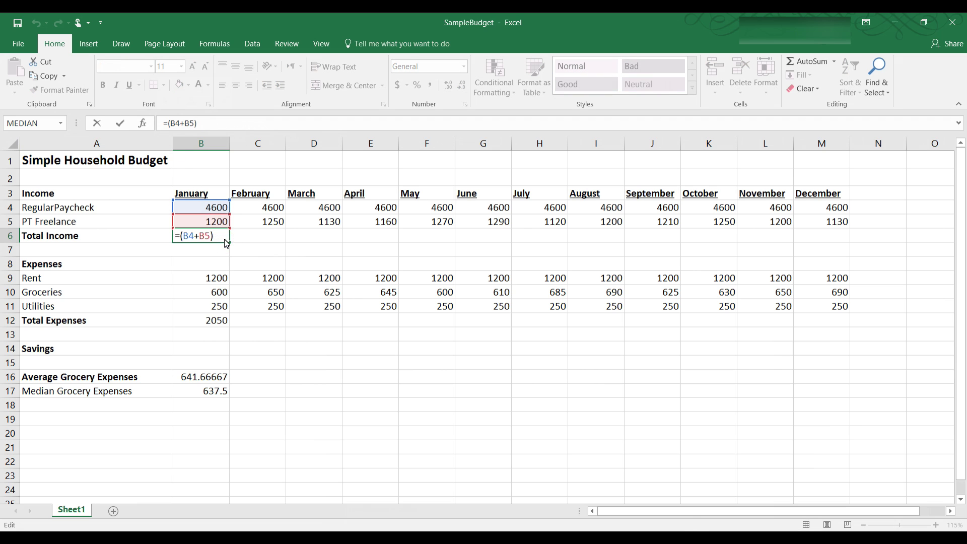
{"action": "left_click_drag", "start_coordinate": [224, 237], "coordinate": [167, 244]}
{"action": "type", "text": "="}
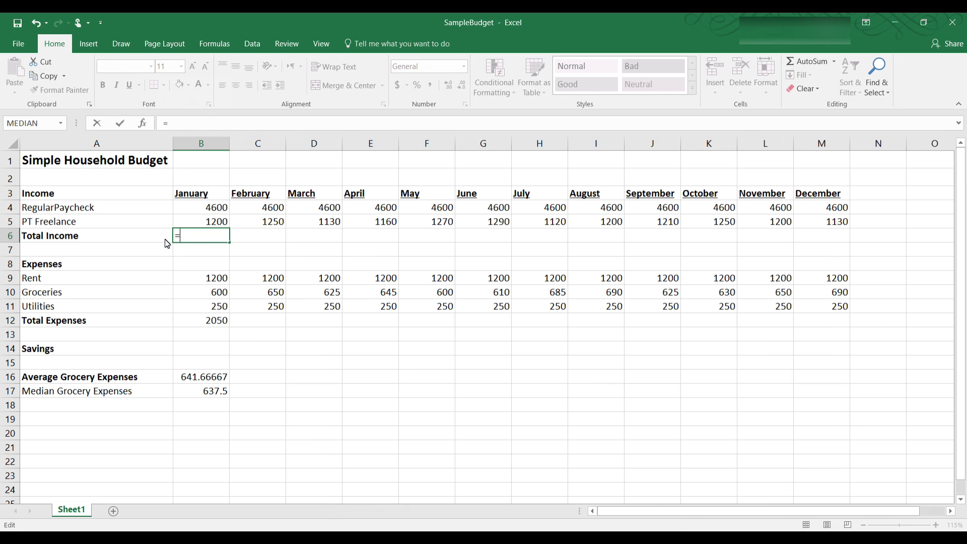
{"action": "type", "text": "SUM"}
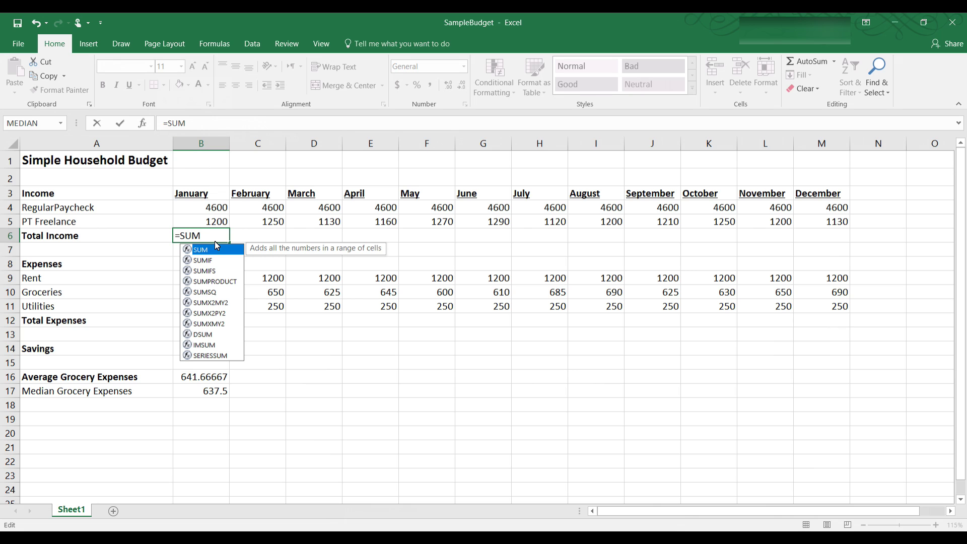
{"action": "type", "text": "("}
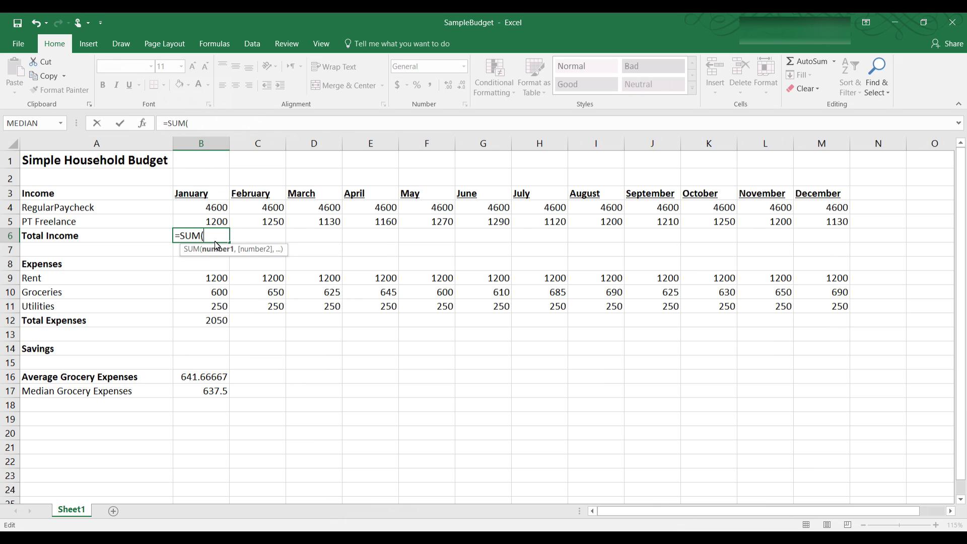
{"action": "left_click", "coordinate": [223, 212]}
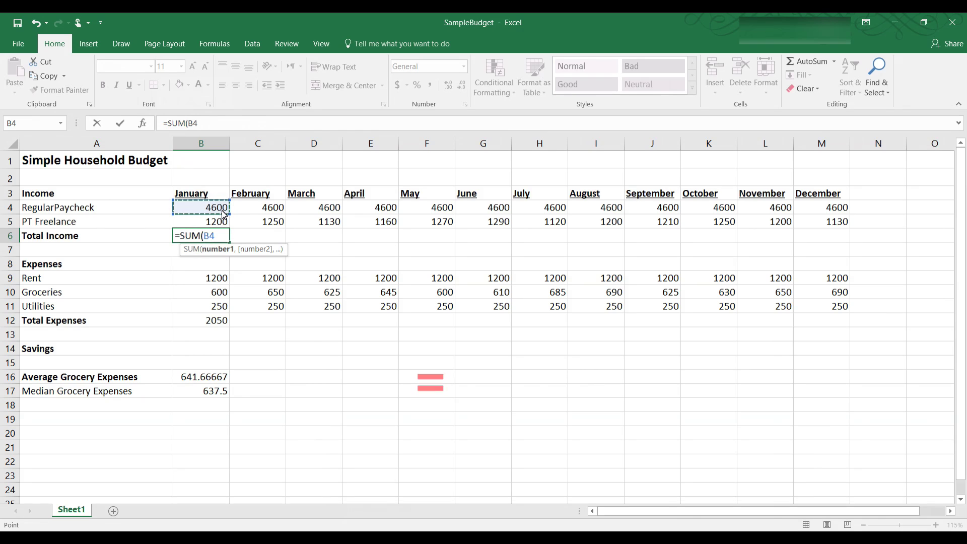
{"action": "left_click_drag", "start_coordinate": [223, 213], "coordinate": [223, 225]}
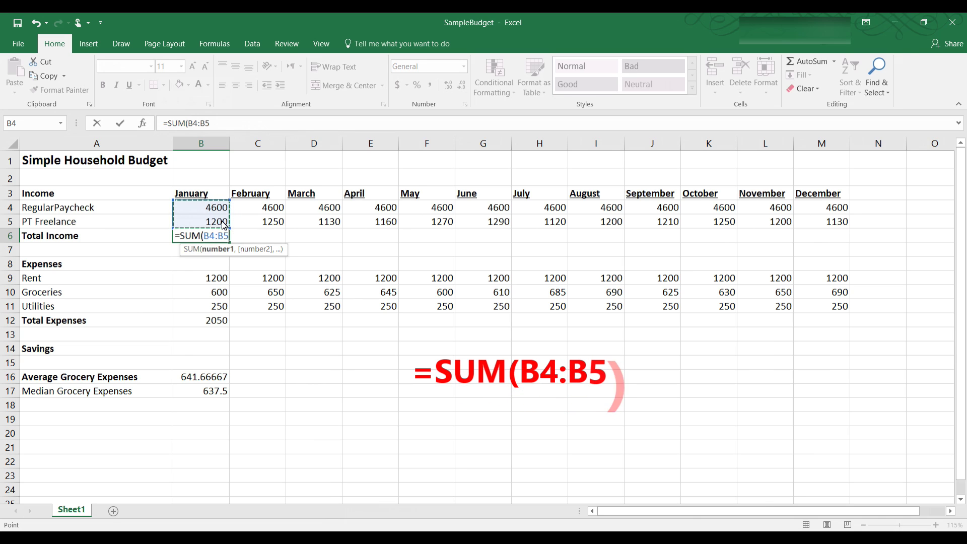
{"action": "type", "text": ")"}
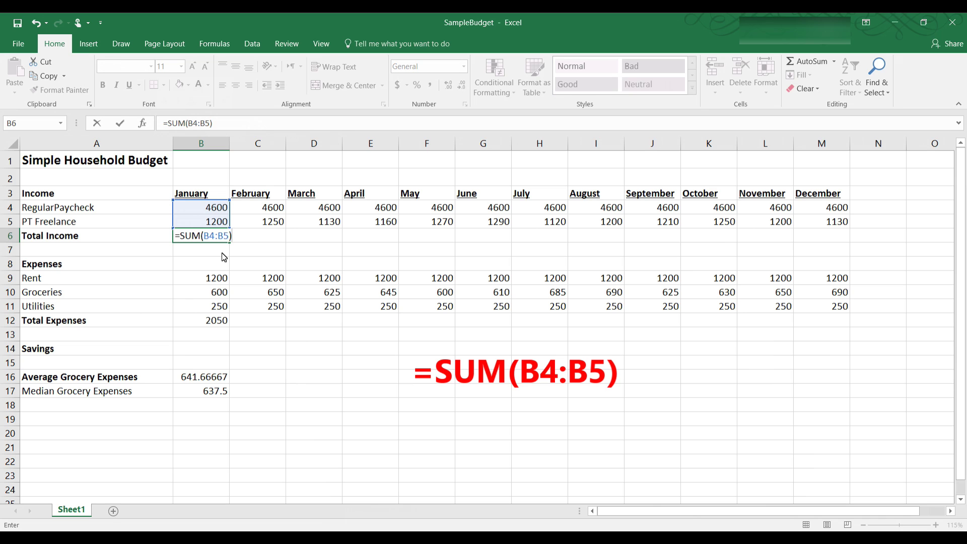
{"action": "key", "text": "Return"}
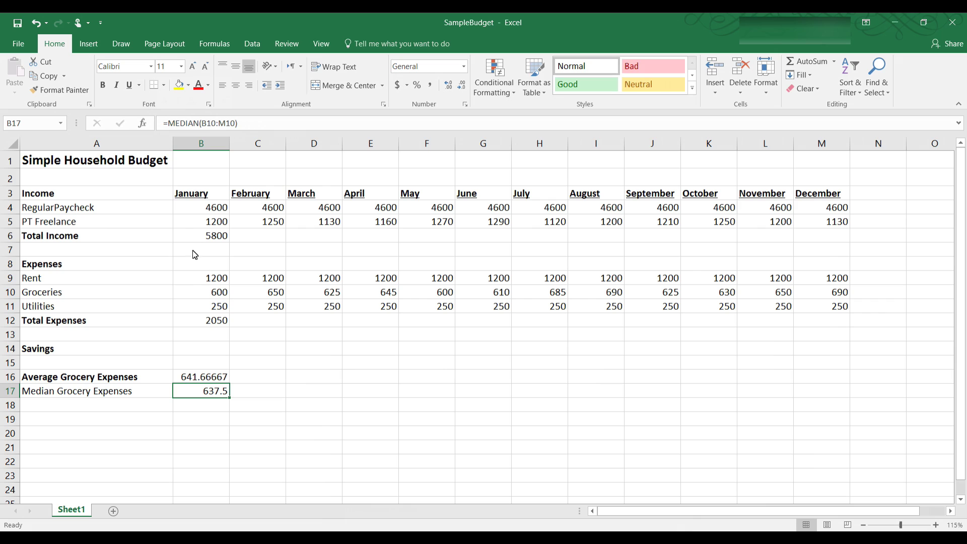
{"action": "left_click", "coordinate": [200, 237]}
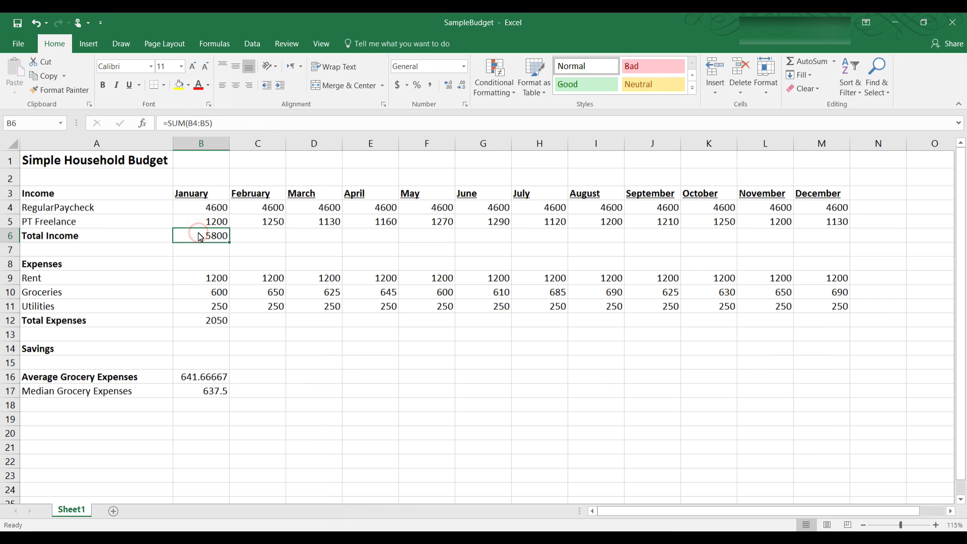
{"action": "left_click", "coordinate": [199, 381]}
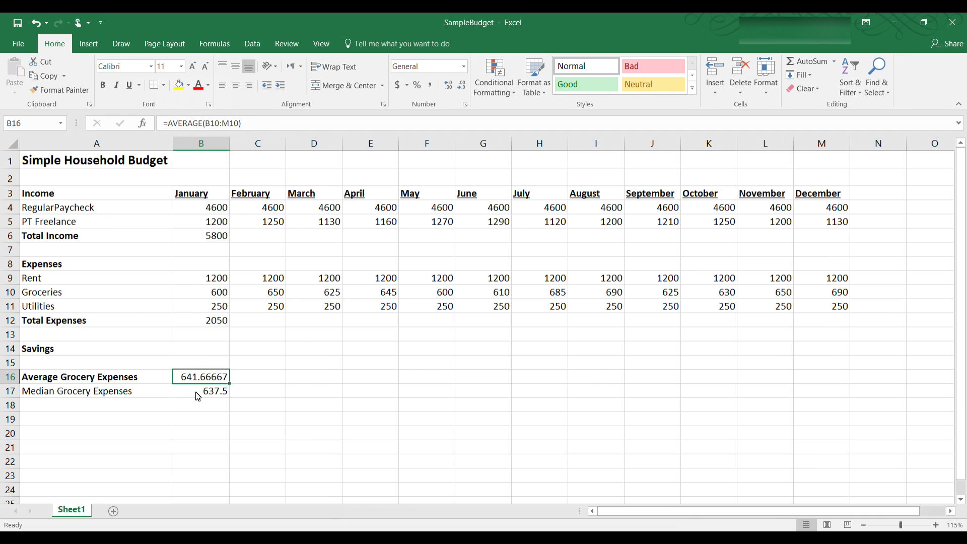
{"action": "left_click", "coordinate": [198, 396]}
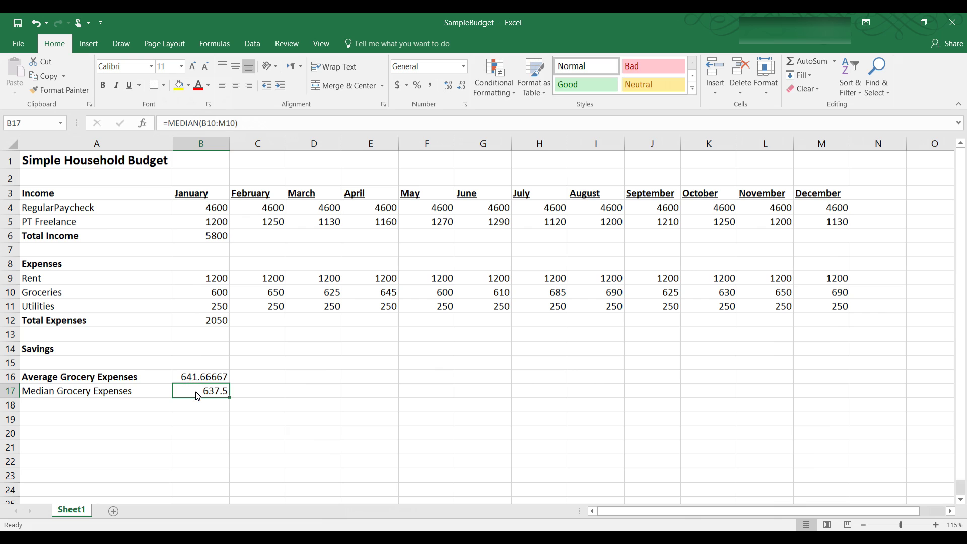
{"action": "left_click", "coordinate": [195, 239]}
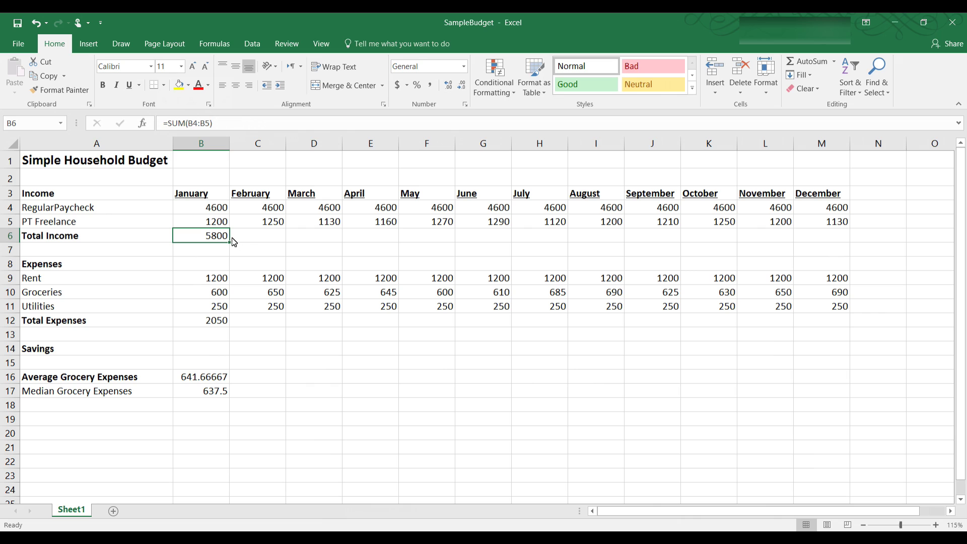
Step: Fill B6's SUM formula right through M6 for all twelve months
{"action": "left_click_drag", "start_coordinate": [231, 245], "coordinate": [842, 243]}
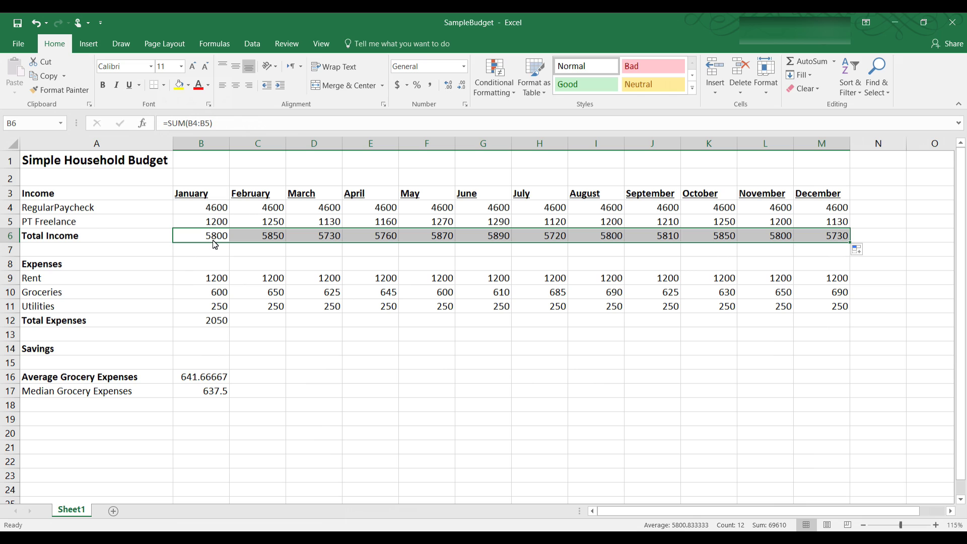
{"action": "left_click", "coordinate": [256, 242]}
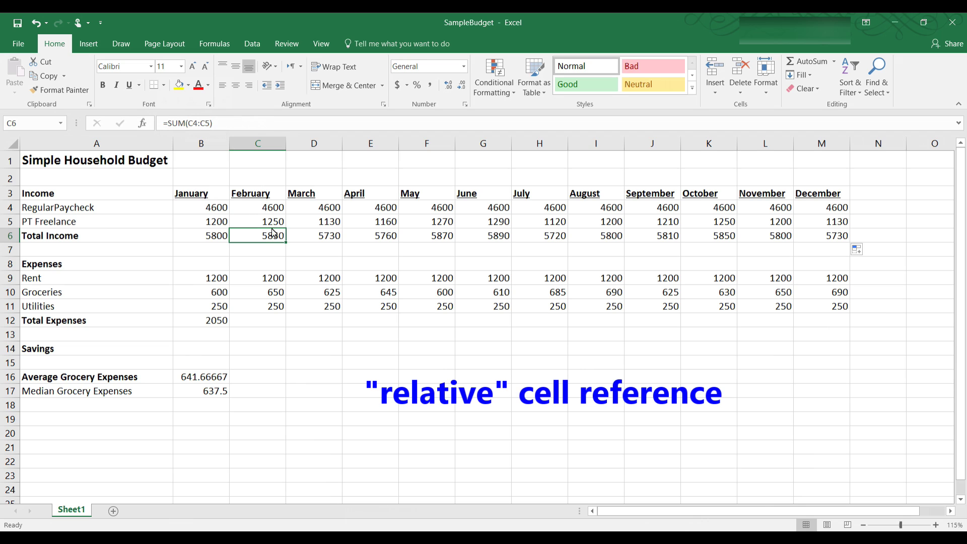
{"action": "left_click", "coordinate": [312, 237]}
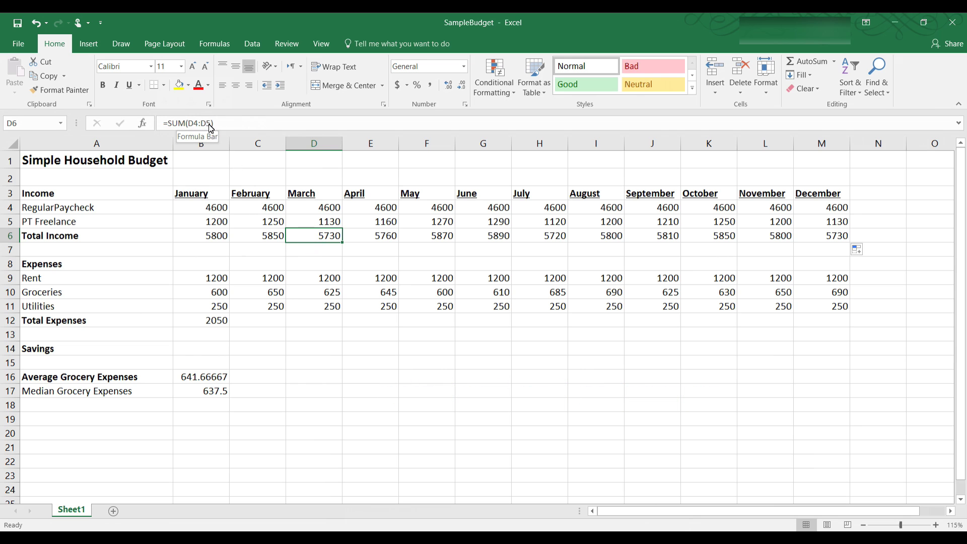
{"action": "left_click", "coordinate": [212, 239]}
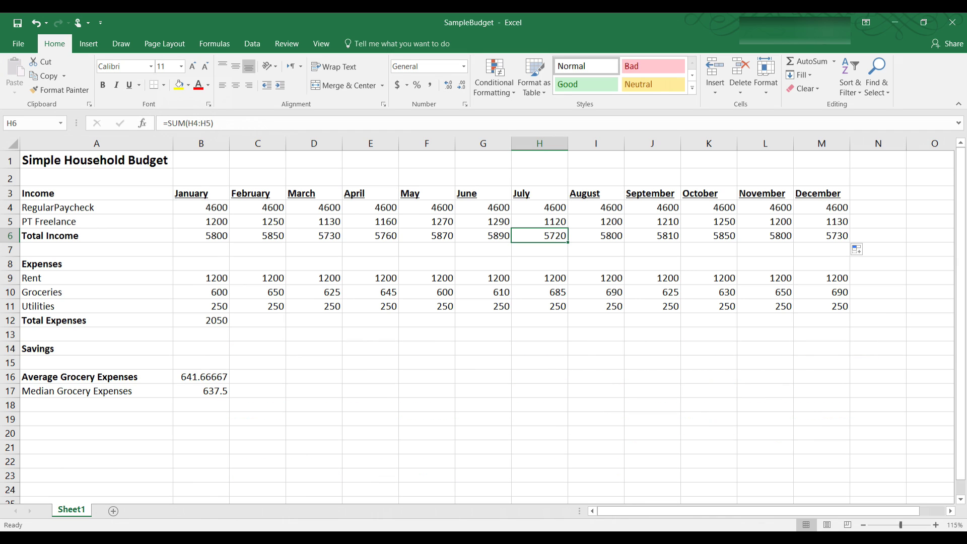
{"action": "key", "text": "ctrl+z"}
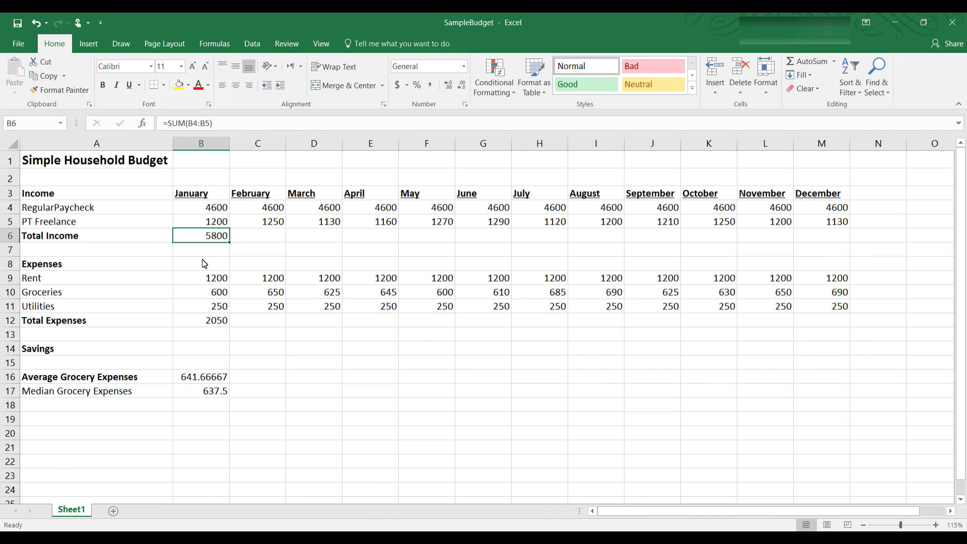
Step: Make January's total absolute as =SUM($B$4:$B$5)
{"action": "left_click", "coordinate": [190, 124]}
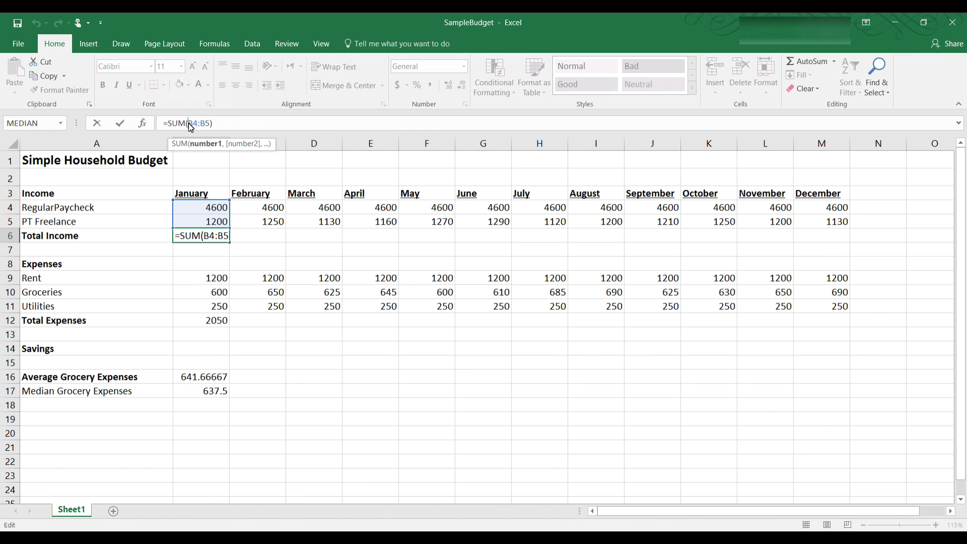
{"action": "type", "text": "$"}
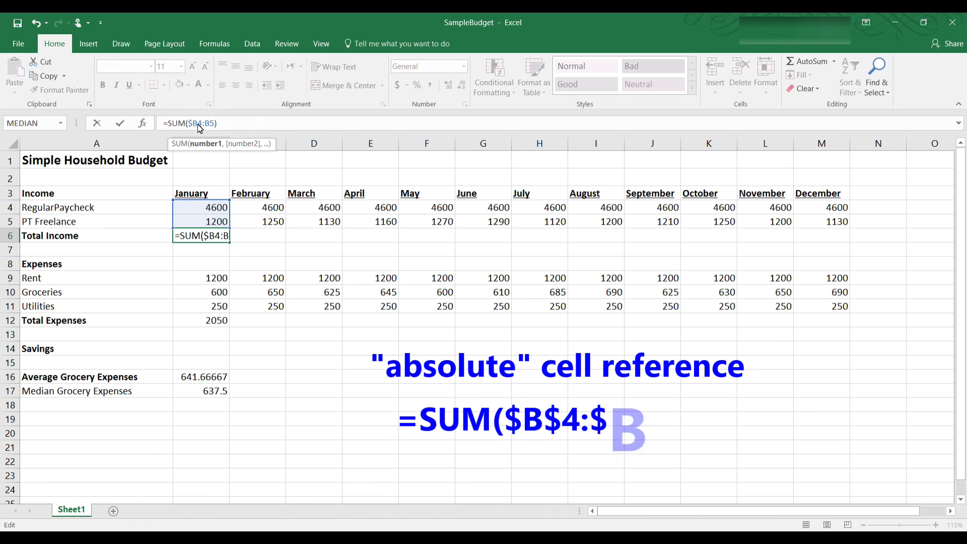
{"action": "left_click", "coordinate": [198, 124]}
{"action": "type", "text": "$"}
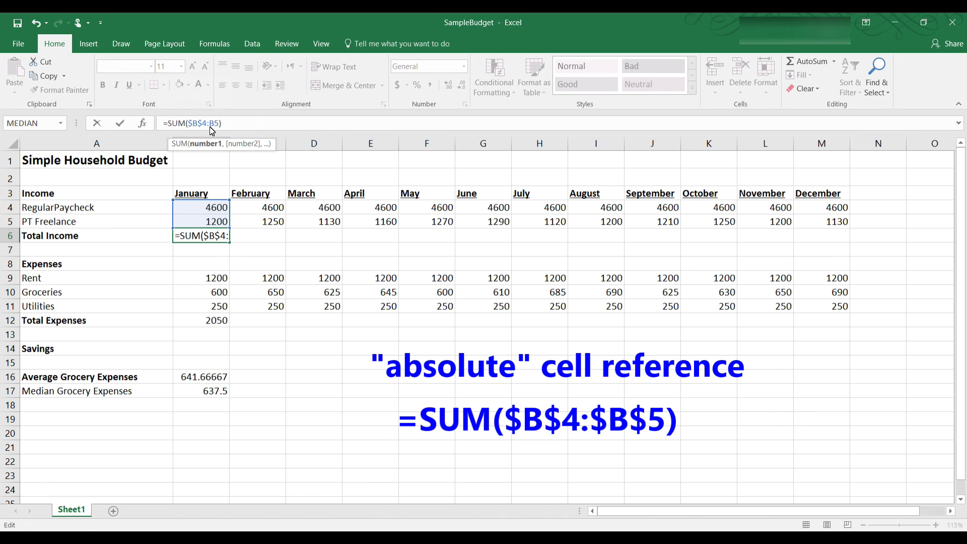
{"action": "type", "text": "$"}
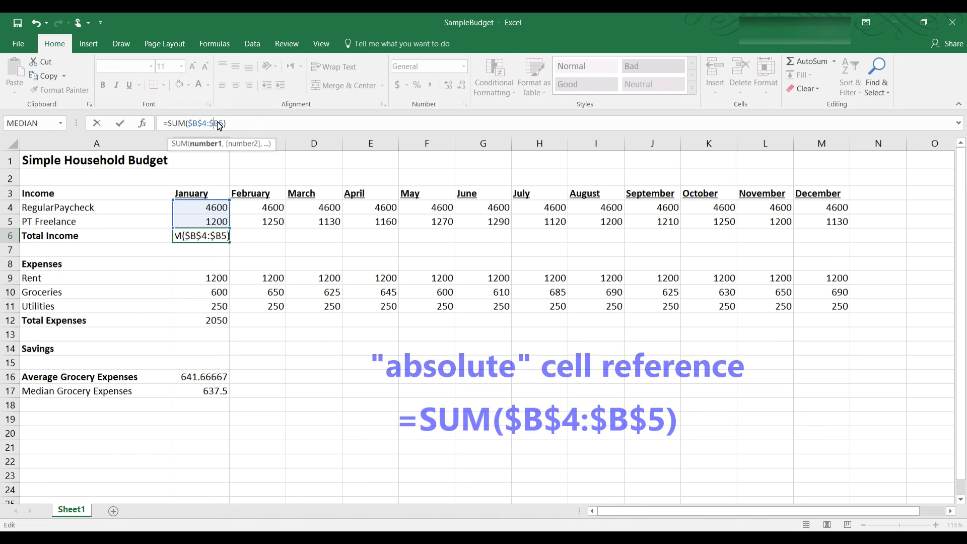
{"action": "left_click", "coordinate": [220, 125]}
{"action": "type", "text": "$"}
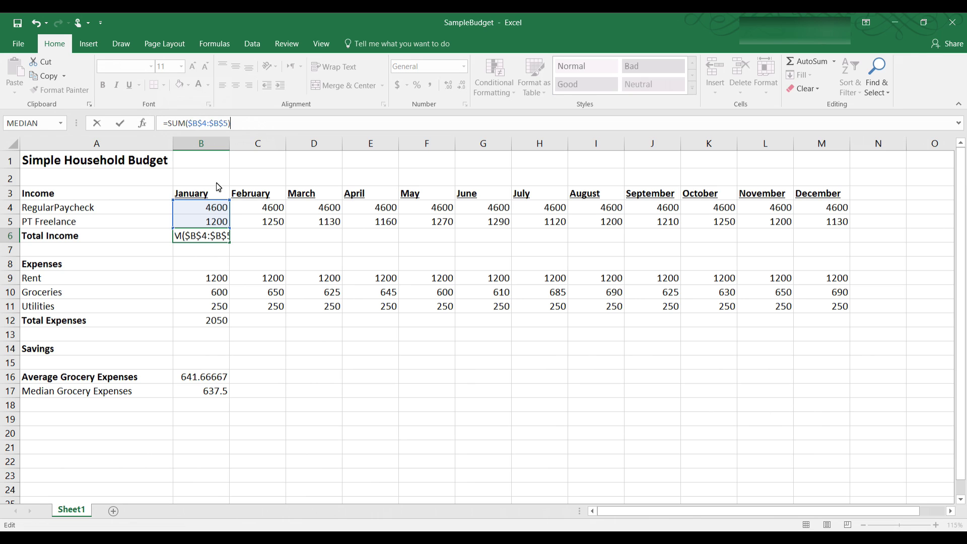
{"action": "key", "text": "ctrl+Return"}
Step: Fill the absolute total along row 6, then clear the repeated 5800s from C6:M6
{"action": "left_click_drag", "start_coordinate": [230, 245], "coordinate": [825, 242]}
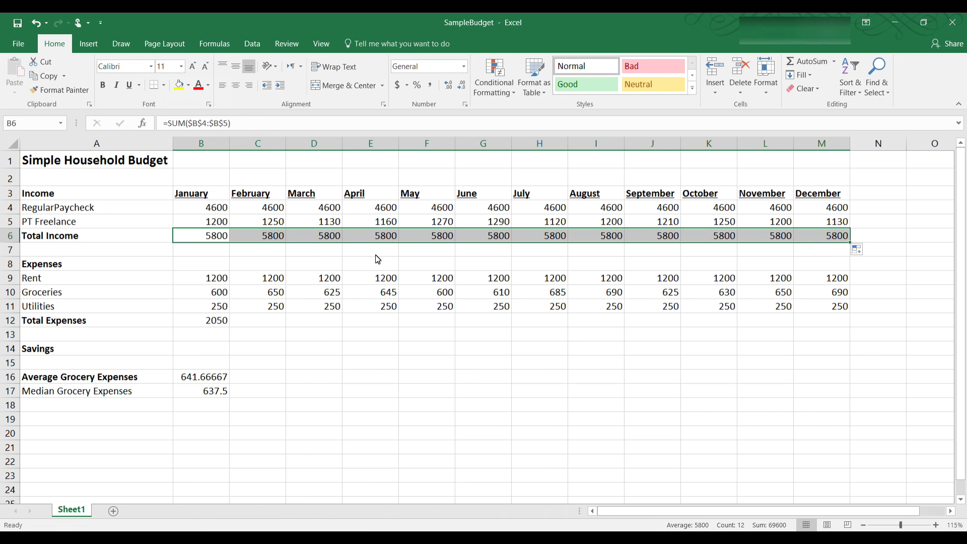
{"action": "key", "text": "Right"}
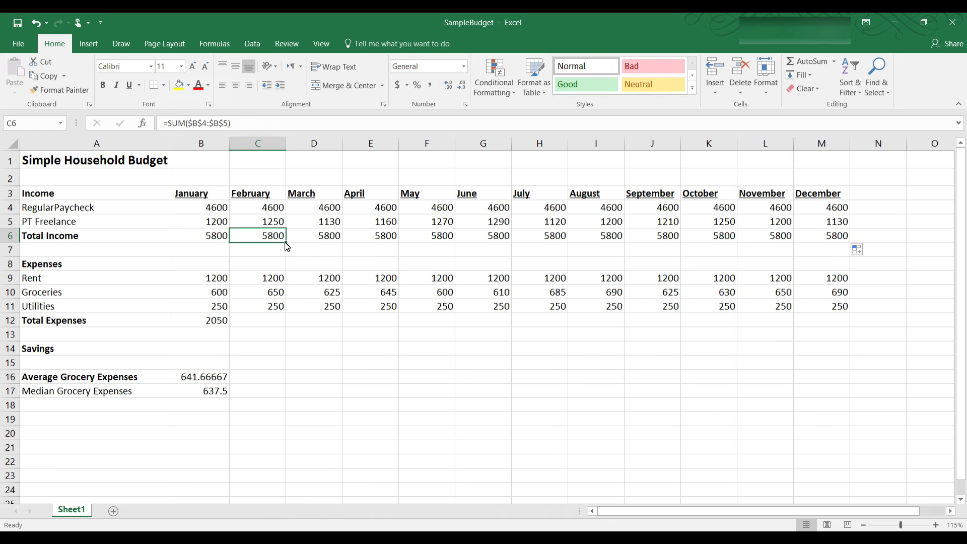
{"action": "left_click_drag", "start_coordinate": [285, 242], "coordinate": [855, 253]}
{"action": "key", "text": "Delete"}
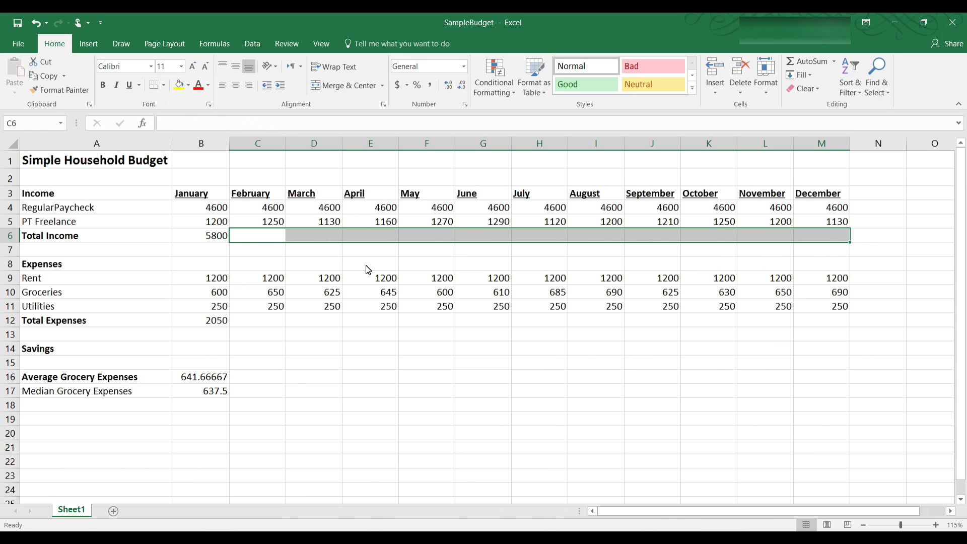
Step: Strip the $ signs so B6 reads the relative =SUM(B4:B5) again
{"action": "left_click", "coordinate": [210, 239]}
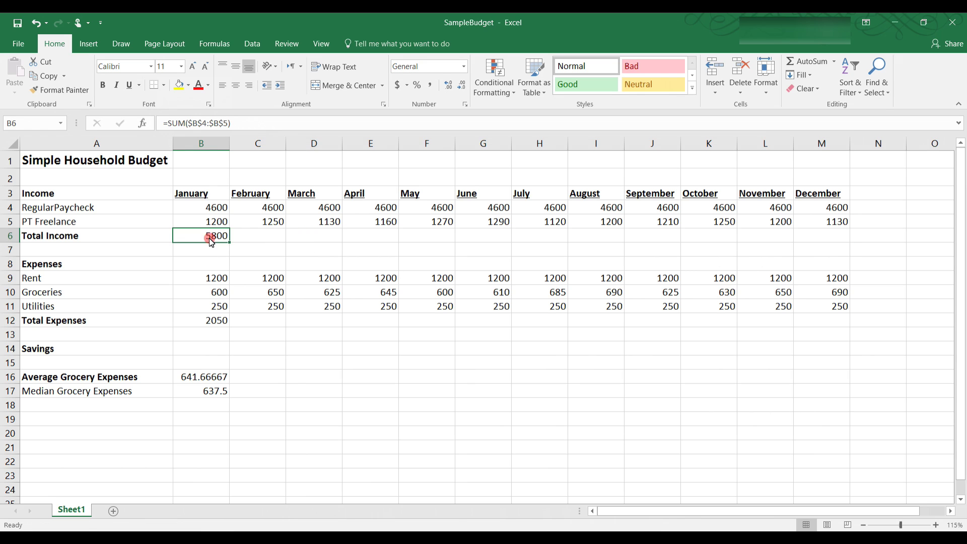
{"action": "left_click", "coordinate": [194, 128]}
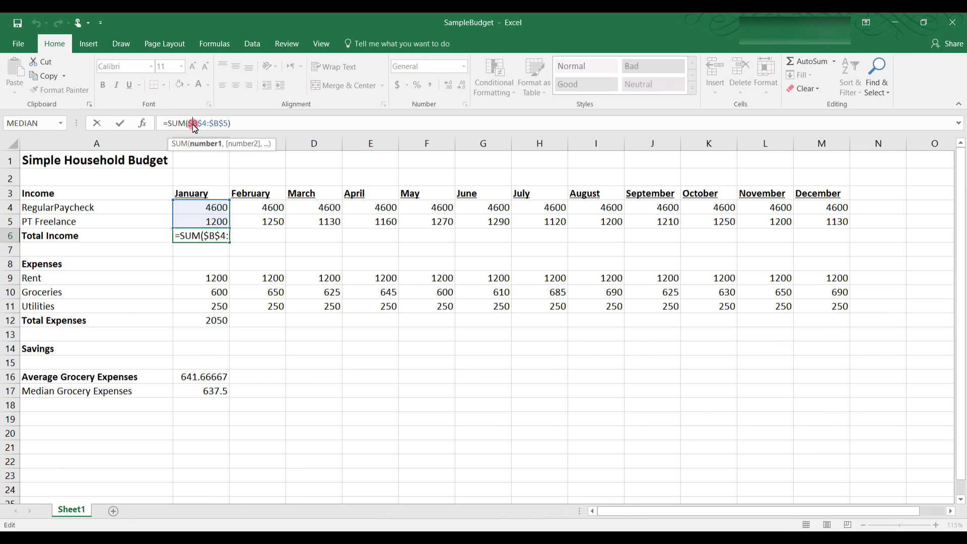
{"action": "key", "text": "Delete"}
{"action": "left_click", "coordinate": [199, 127]}
{"action": "key", "text": "BackSpace"}
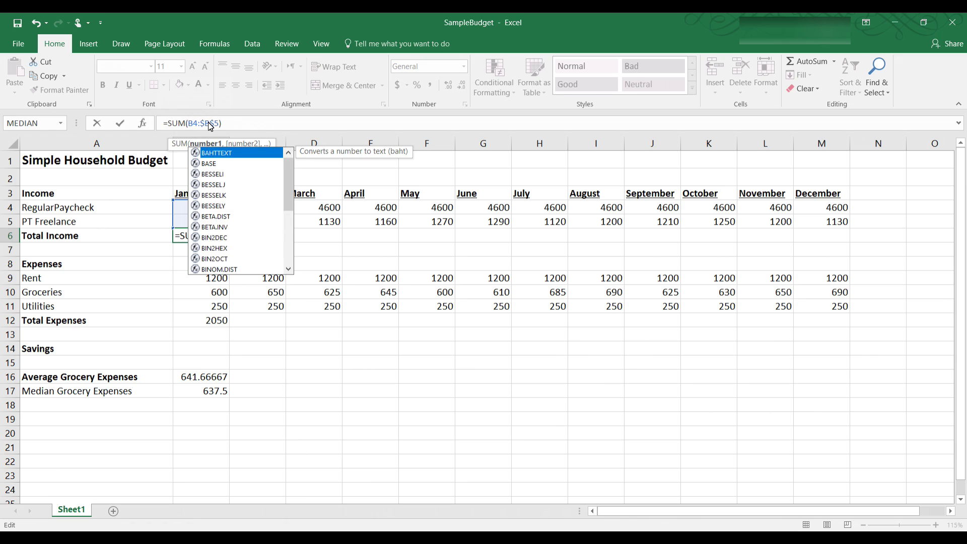
{"action": "left_click", "coordinate": [207, 127]}
{"action": "key", "text": "BackSpace"}
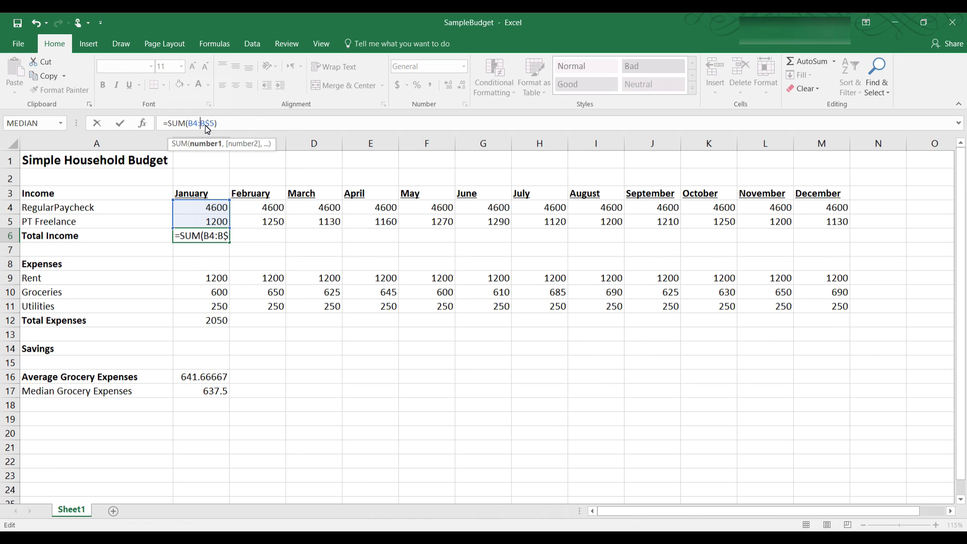
{"action": "left_click", "coordinate": [210, 126]}
{"action": "key", "text": "BackSpace"}
{"action": "left_click", "coordinate": [231, 125]}
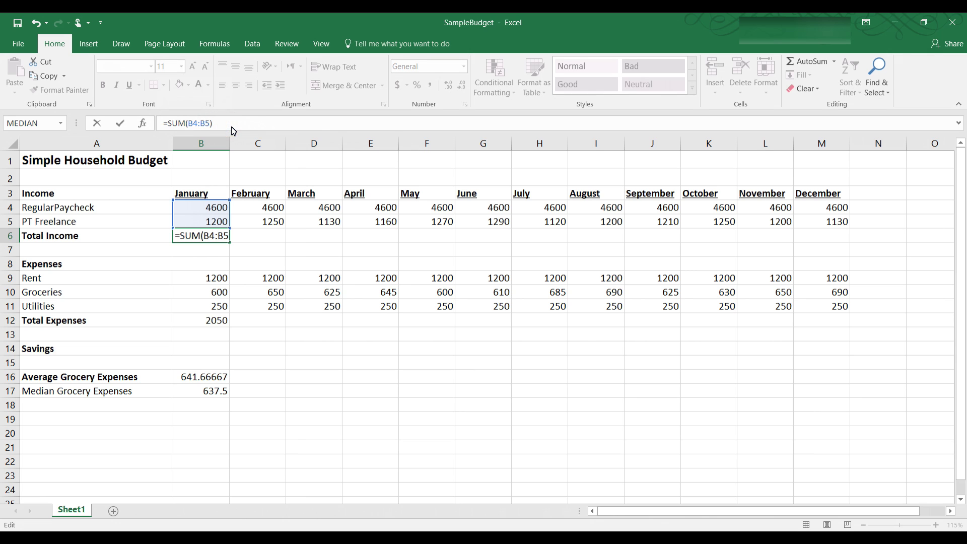
{"action": "left_click", "coordinate": [224, 237]}
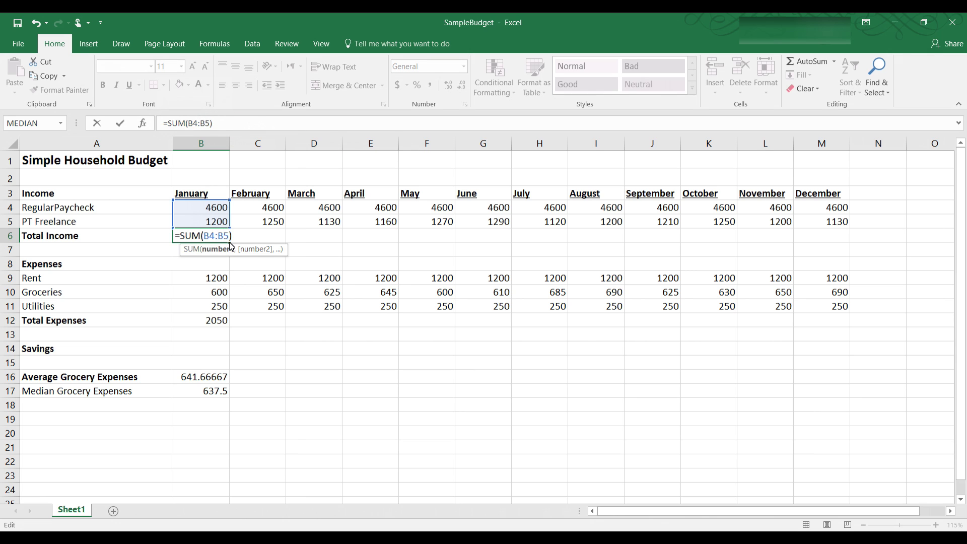
{"action": "left_click", "coordinate": [229, 242]}
Step: Fill the relative total across to M6 and check April's formula
{"action": "left_click_drag", "start_coordinate": [229, 242], "coordinate": [826, 264]}
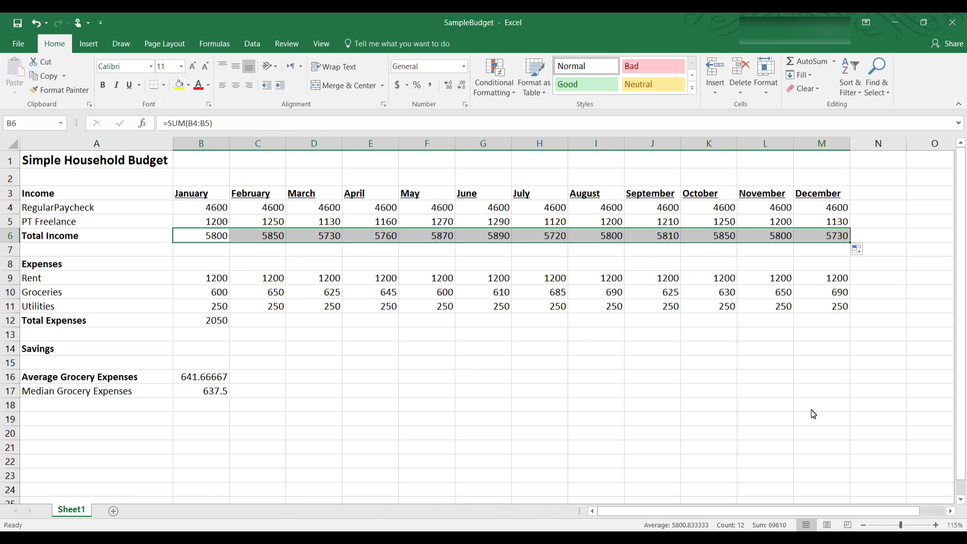
{"action": "left_click", "coordinate": [811, 408]}
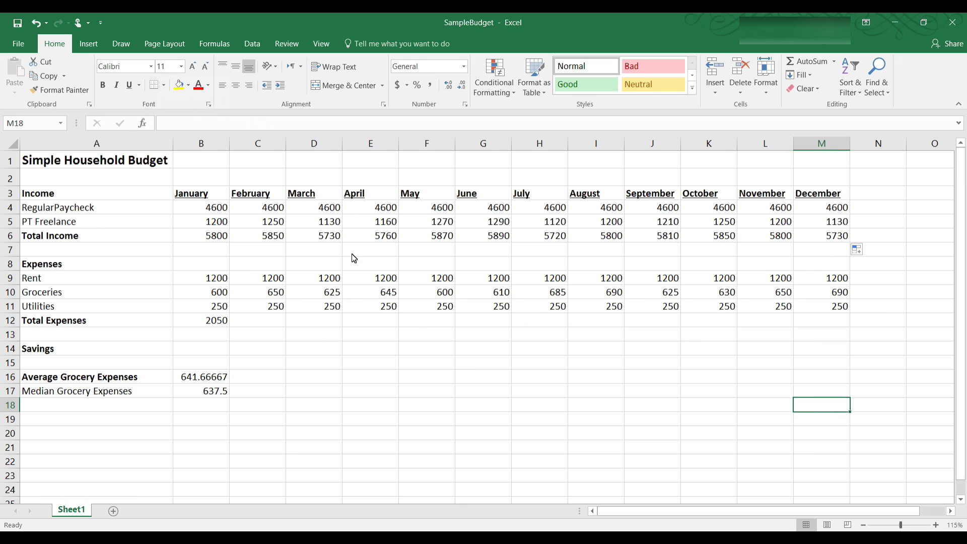
{"action": "left_click", "coordinate": [389, 241]}
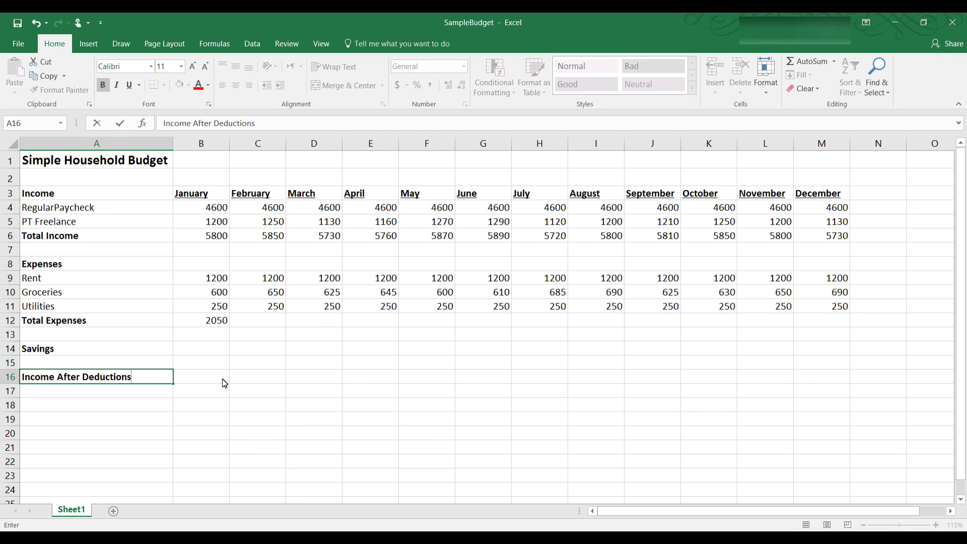
Step: Enter =B6-((B4*.10)+(B5*.05)) in B16, giving 5280
{"action": "left_click", "coordinate": [223, 379]}
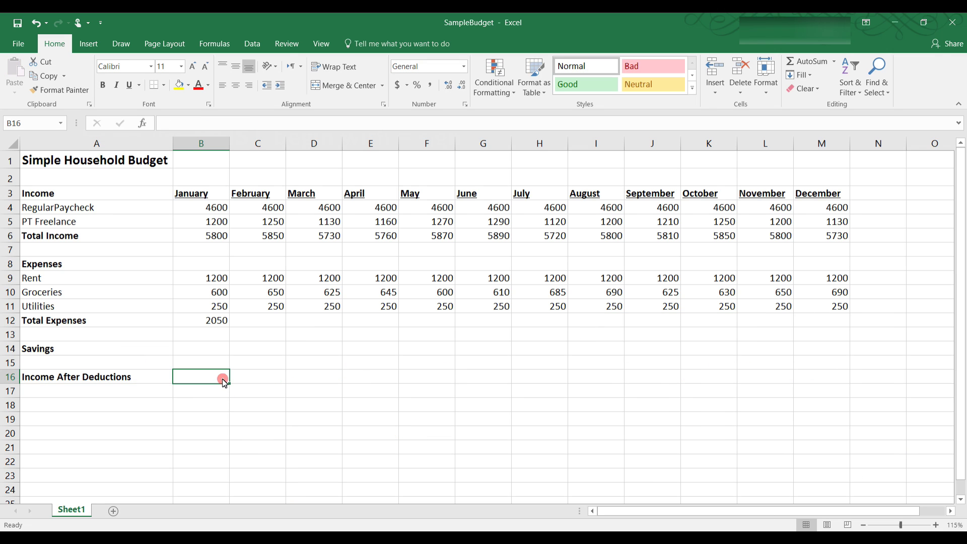
{"action": "left_click", "coordinate": [204, 126]}
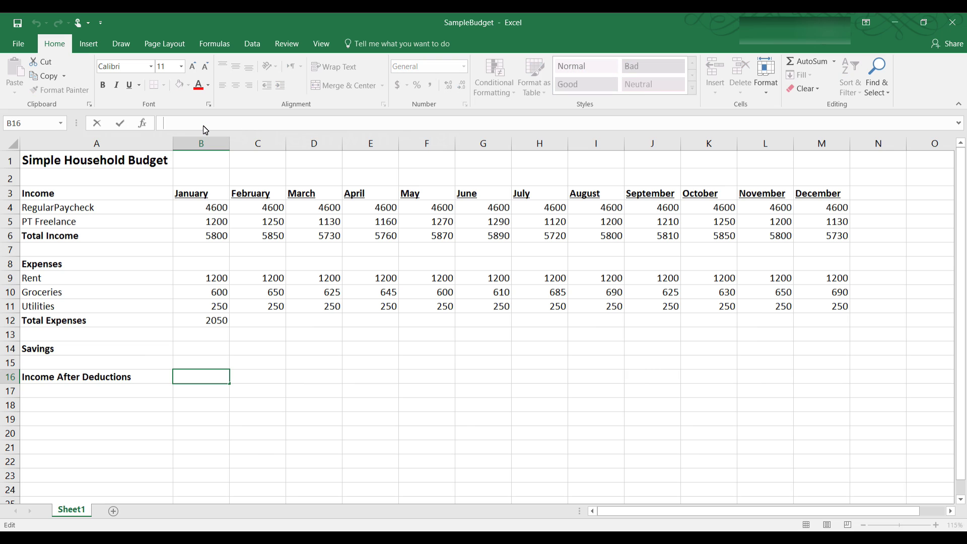
{"action": "type", "text": "="}
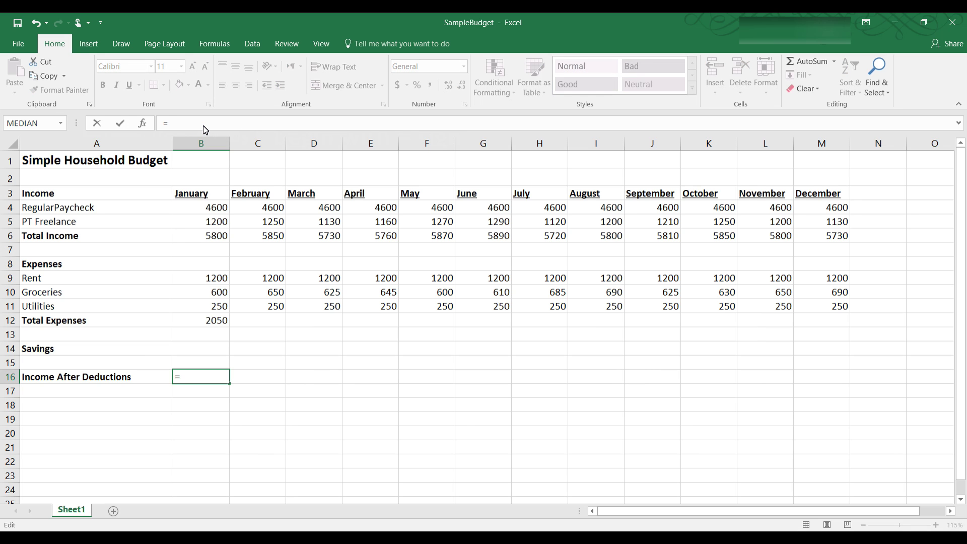
{"action": "type", "text": "B6"}
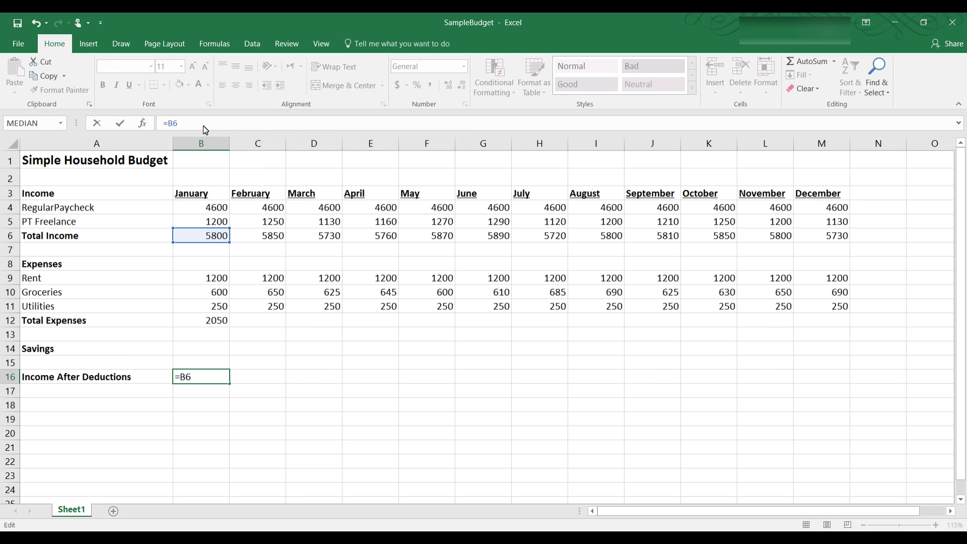
{"action": "type", "text": "-((B4"}
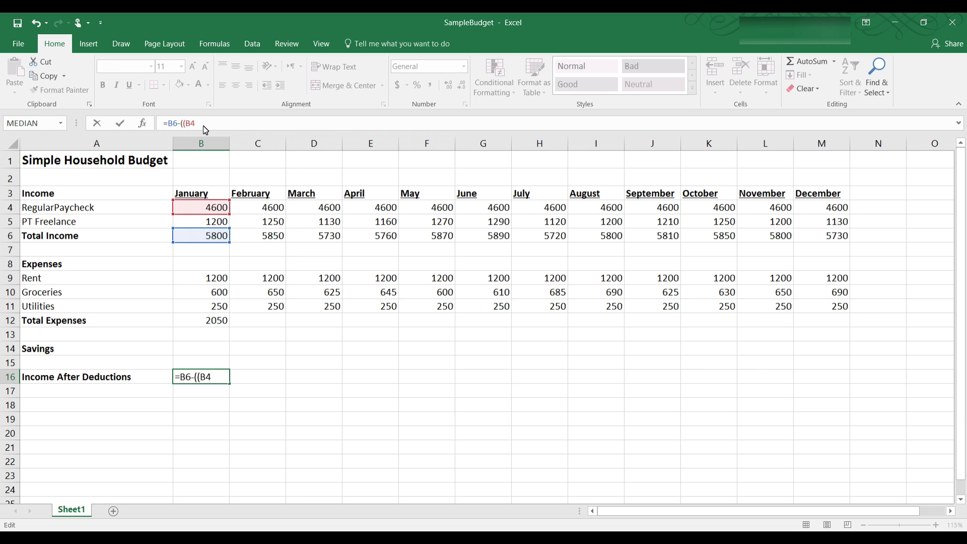
{"action": "type", "text": "*.10)"}
{"action": "type", "text": "+(B5"}
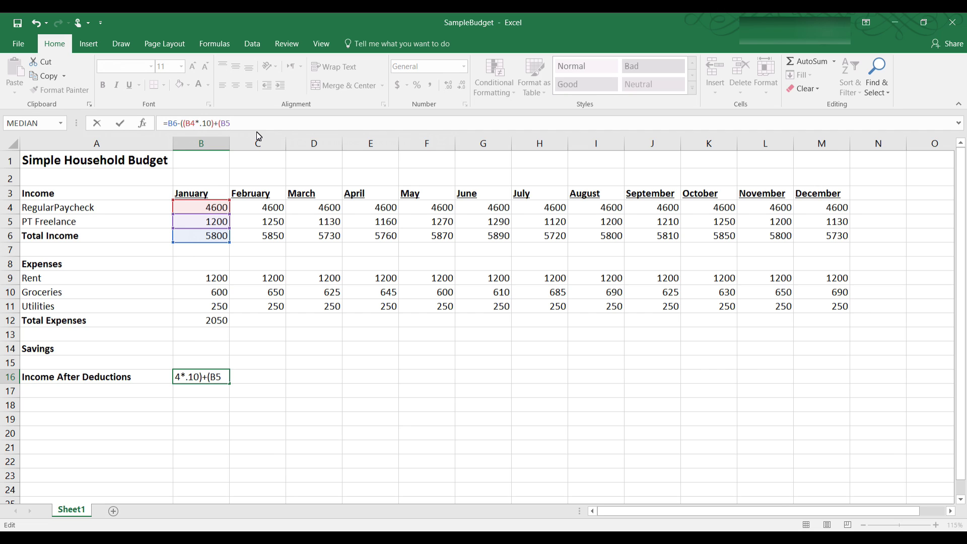
{"action": "type", "text": "*.05))"}
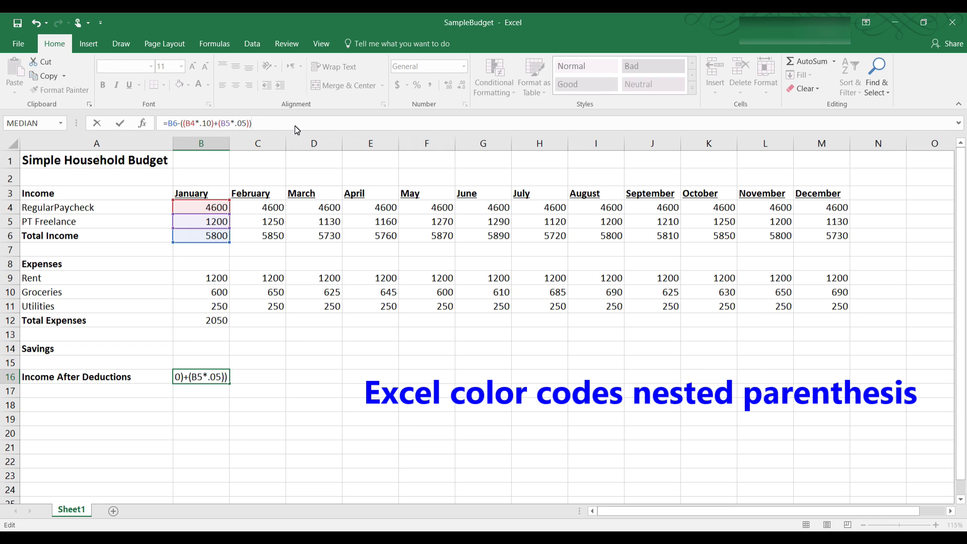
{"action": "key", "text": "Return"}
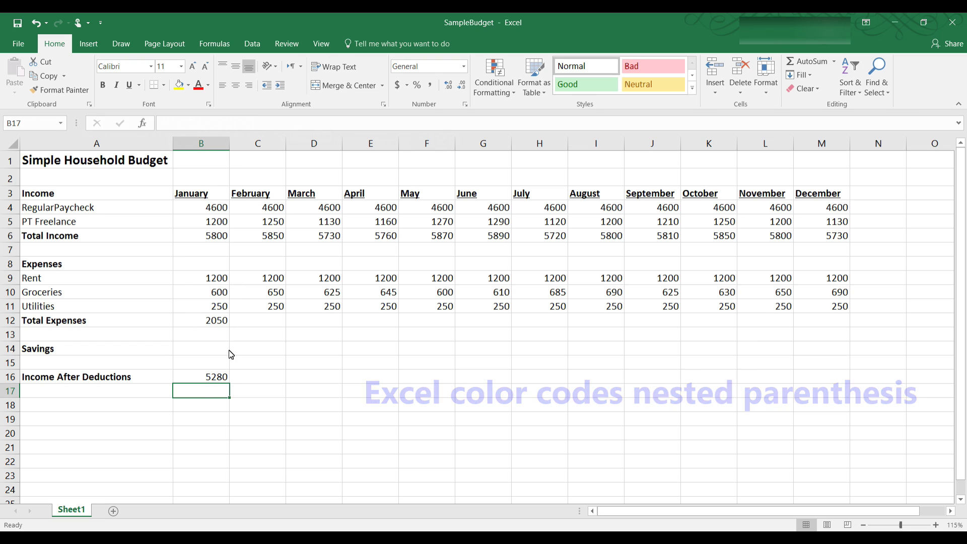
Step: Fill January's deduction formula from B16 across to M16, then check March's copied formula in D16
{"action": "left_click", "coordinate": [212, 377]}
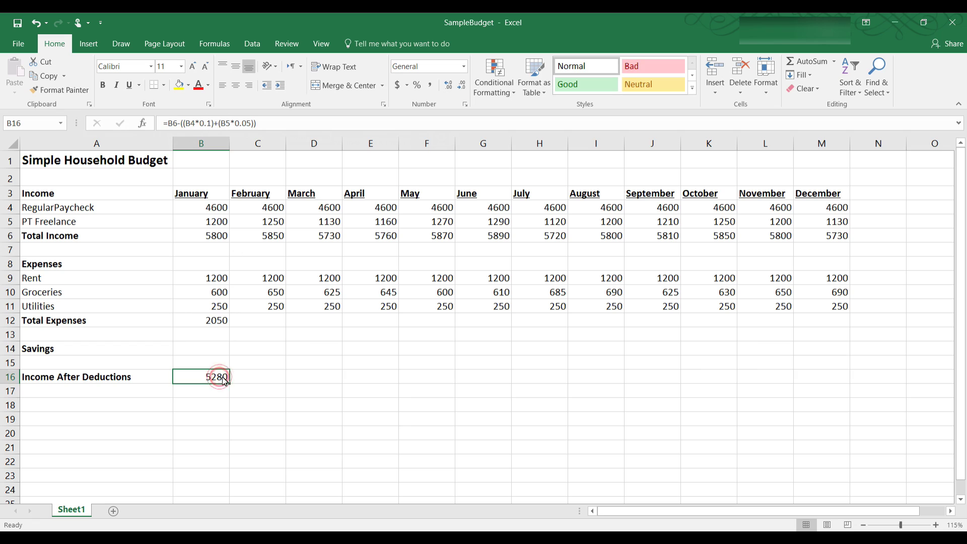
{"action": "left_click_drag", "start_coordinate": [229, 384], "coordinate": [830, 397]}
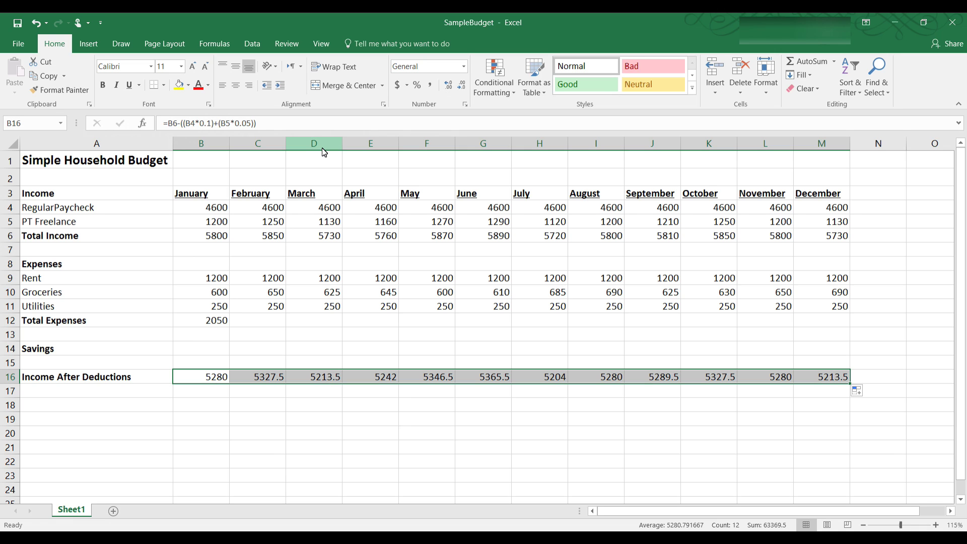
{"action": "left_click", "coordinate": [318, 383]}
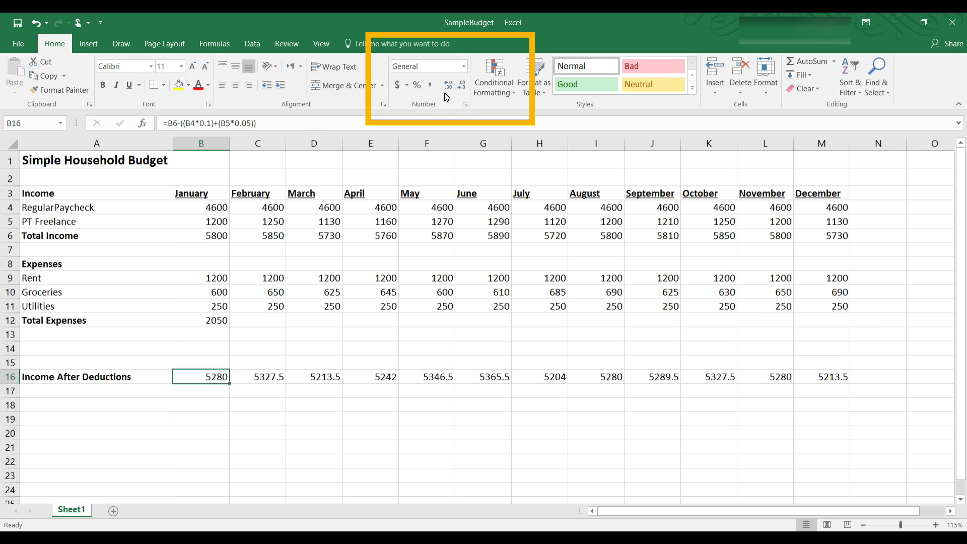
Step: Give B16 Accounting format ($ 5,280.00) and extend that format across row 16 to December
{"action": "left_click", "coordinate": [398, 85]}
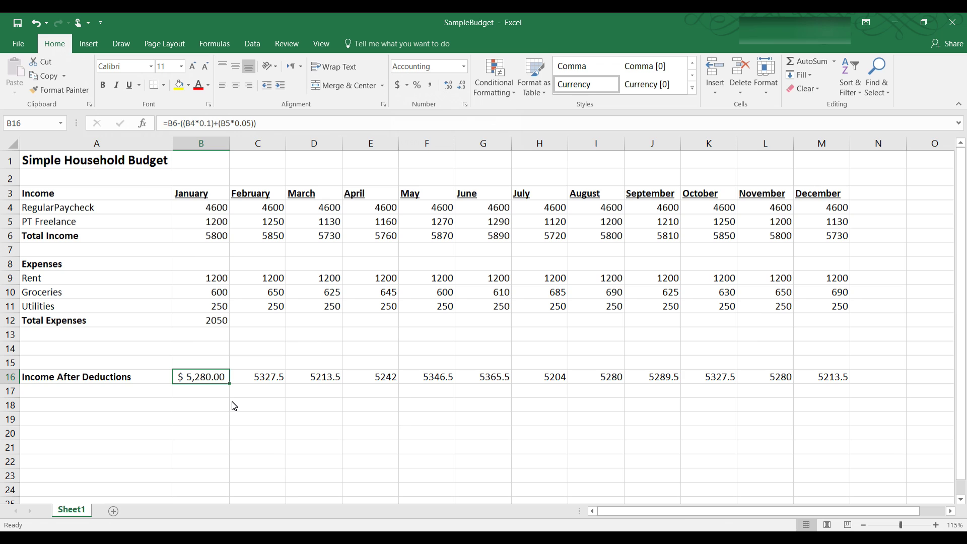
{"action": "left_click_drag", "start_coordinate": [231, 387], "coordinate": [838, 395]}
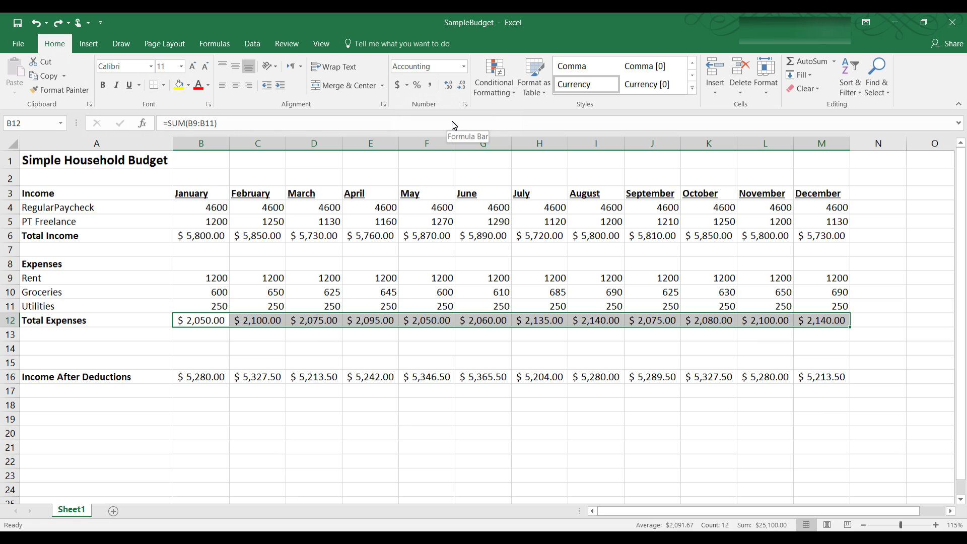
Step: Open the Number Format list to choose Accounting for the monthly total rows
{"action": "left_click", "coordinate": [464, 67]}
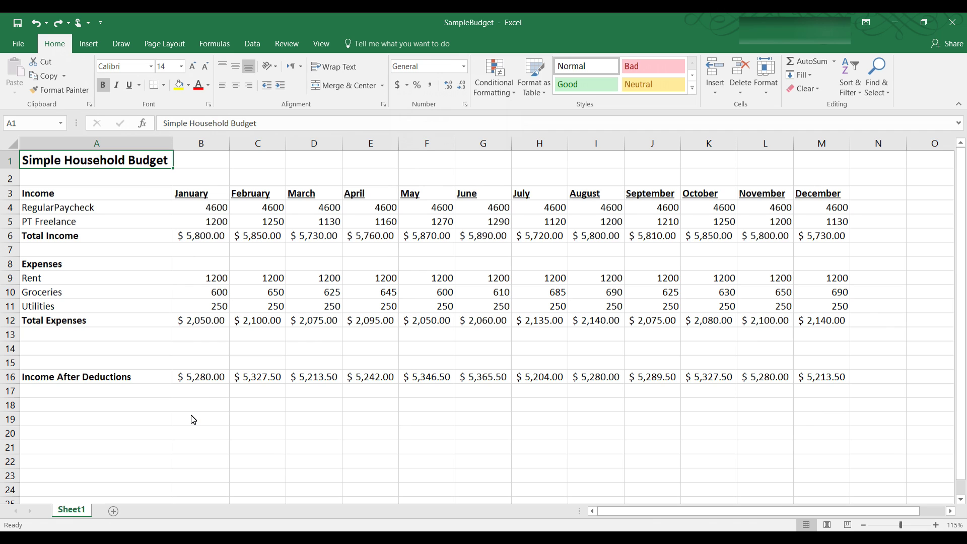
Step: Insert a new, empty comment on cell B19 from the Review ribbon
{"action": "left_click", "coordinate": [192, 419]}
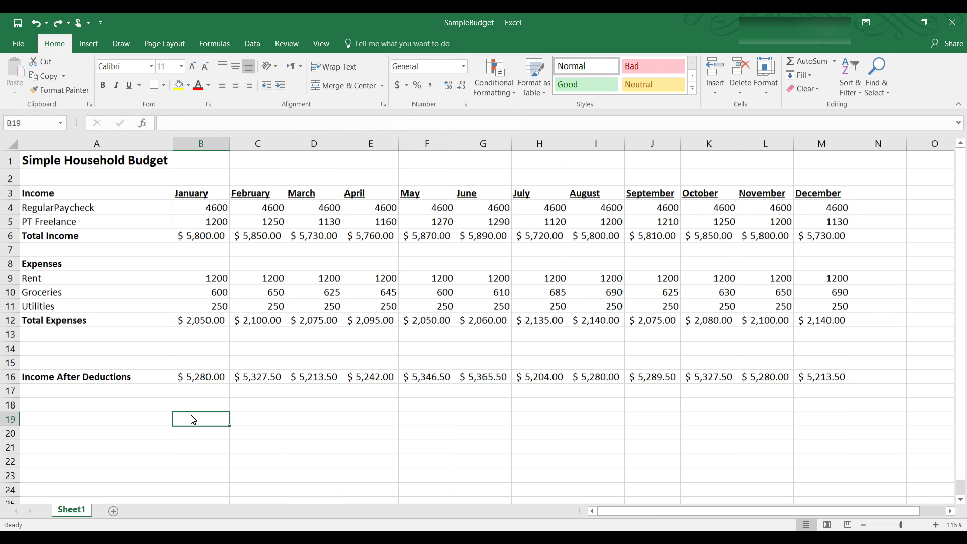
{"action": "left_click", "coordinate": [291, 46]}
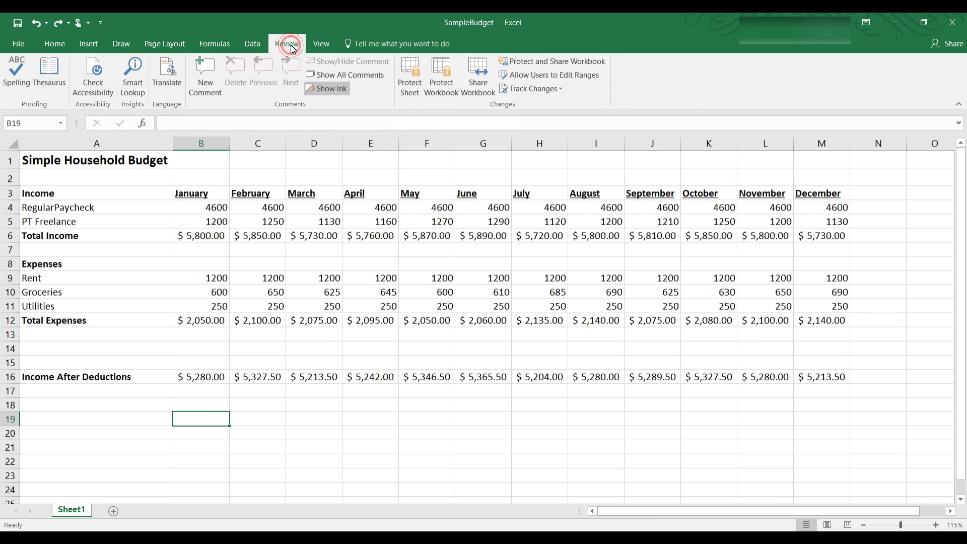
{"action": "left_click", "coordinate": [202, 84]}
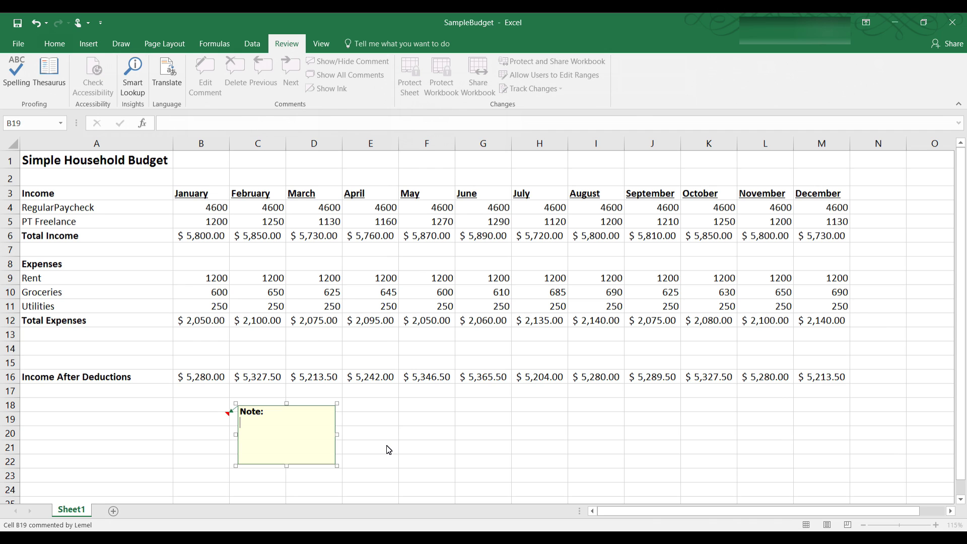